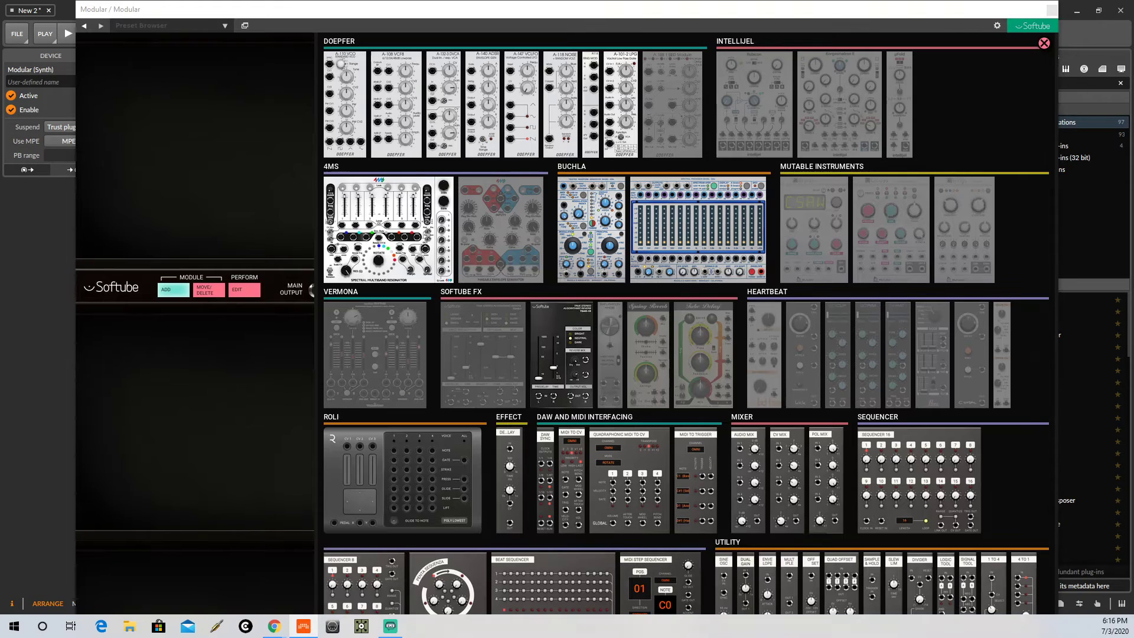
# - Add a Doepfer A-110 VCO module and patch its sine output into the main output's L jack
pyautogui.click(341, 97)
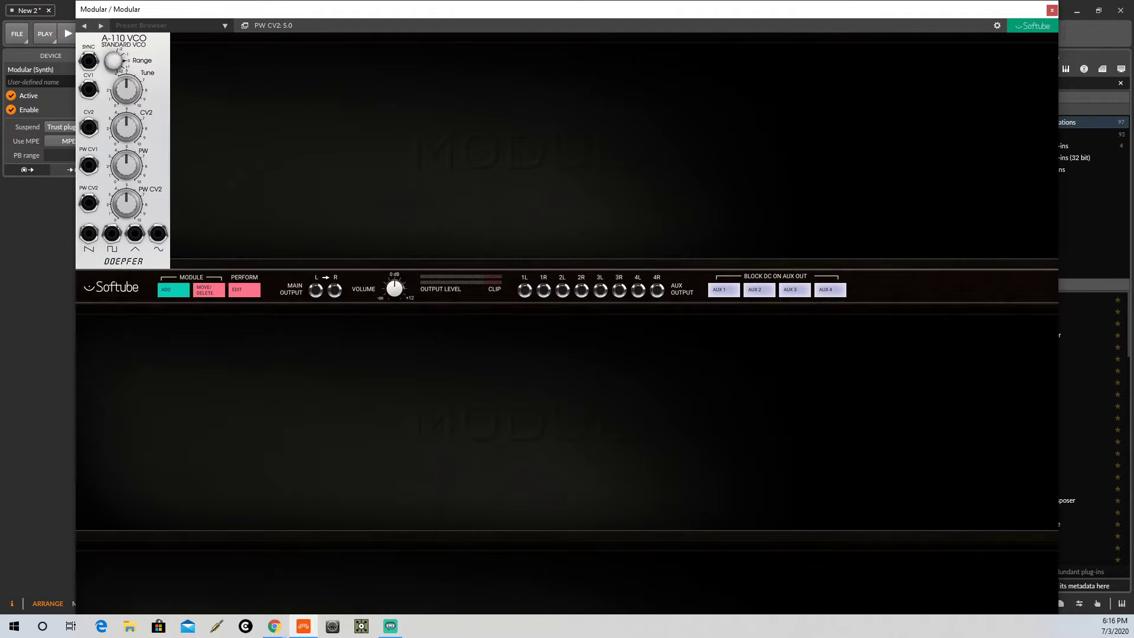
pyautogui.moveTo(158, 233); pyautogui.dragTo(316, 289)
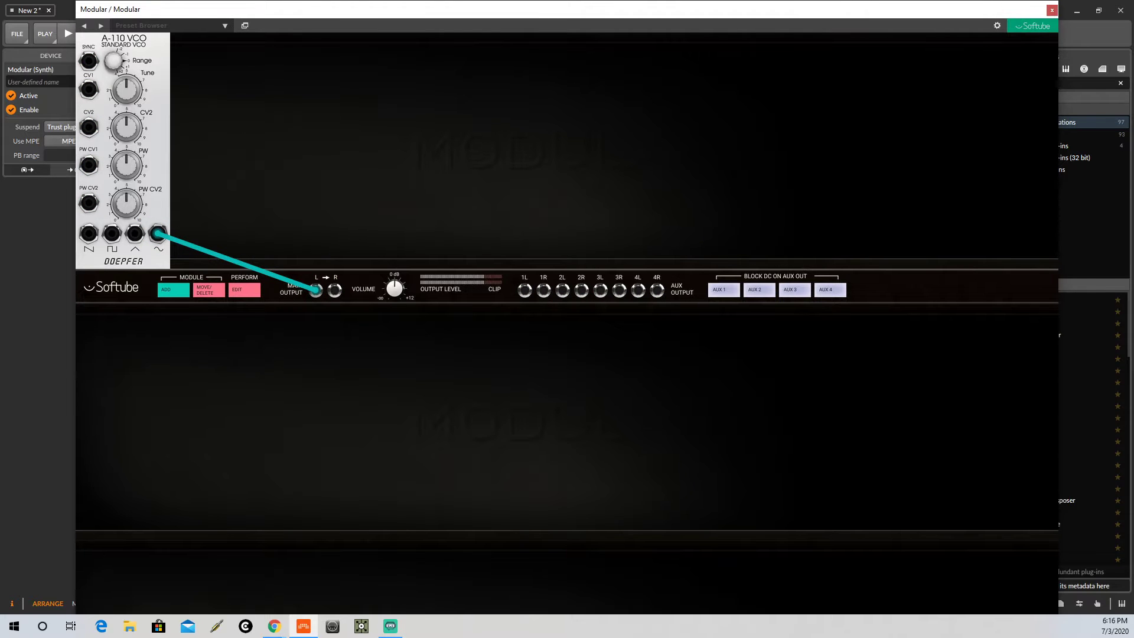
# - Uncover the Modular device, show its modulator slots, and lower the VCO's Tune to 2.3 in the plug-in window
pyautogui.moveTo(567, 9); pyautogui.dragTo(713, 9)
pyautogui.moveTo(501, 9); pyautogui.dragTo(553, 27)
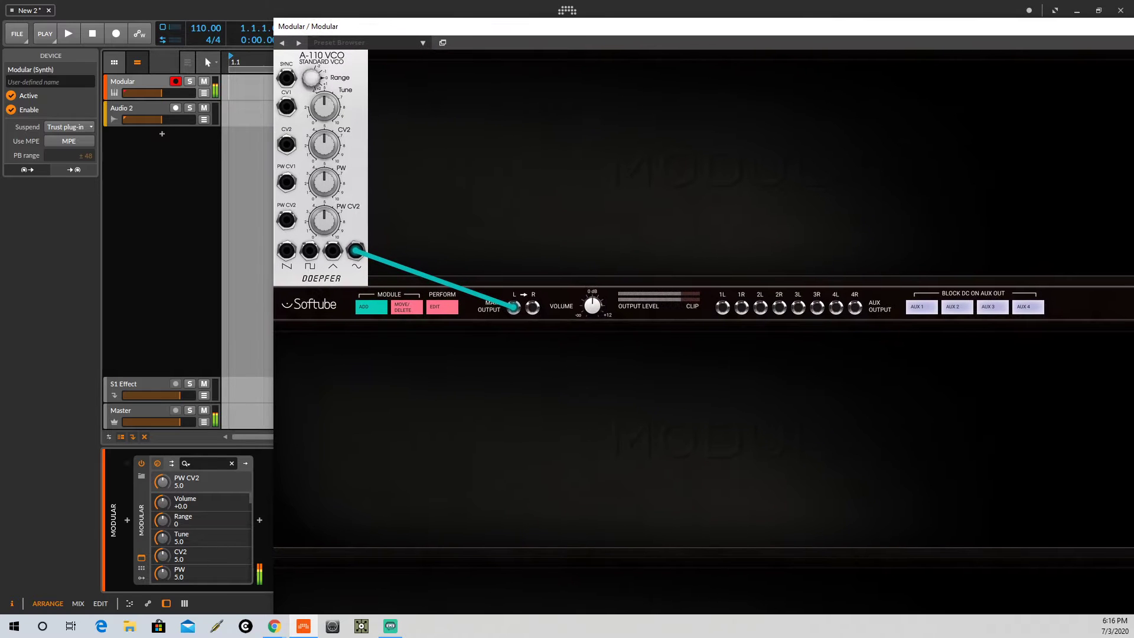
pyautogui.click(141, 568)
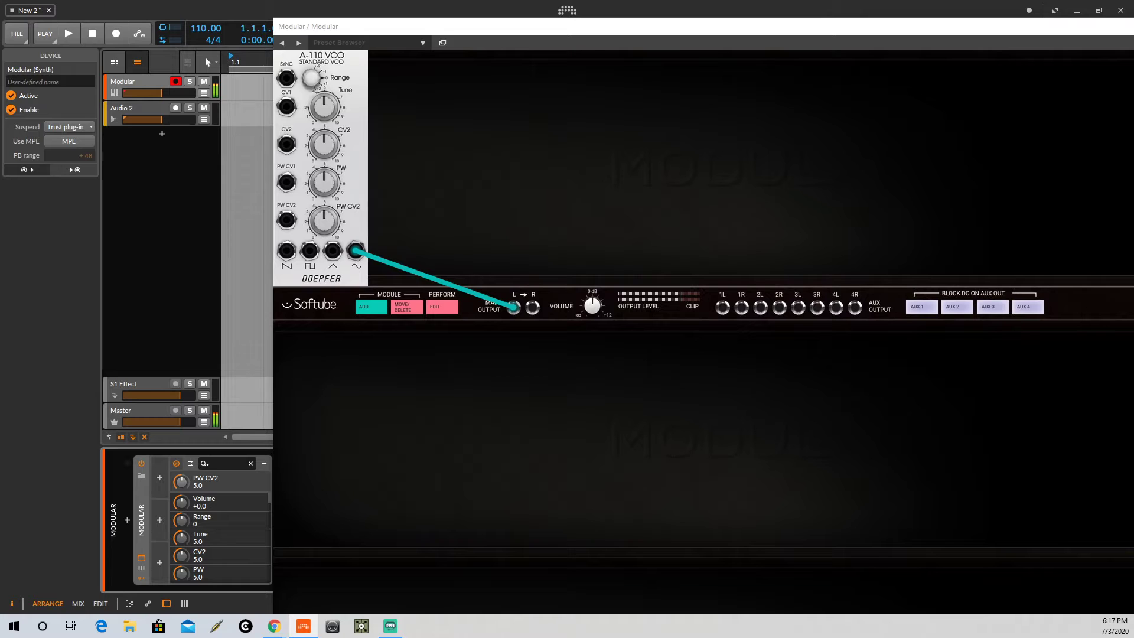
pyautogui.moveTo(324, 107); pyautogui.dragTo(324, 140)
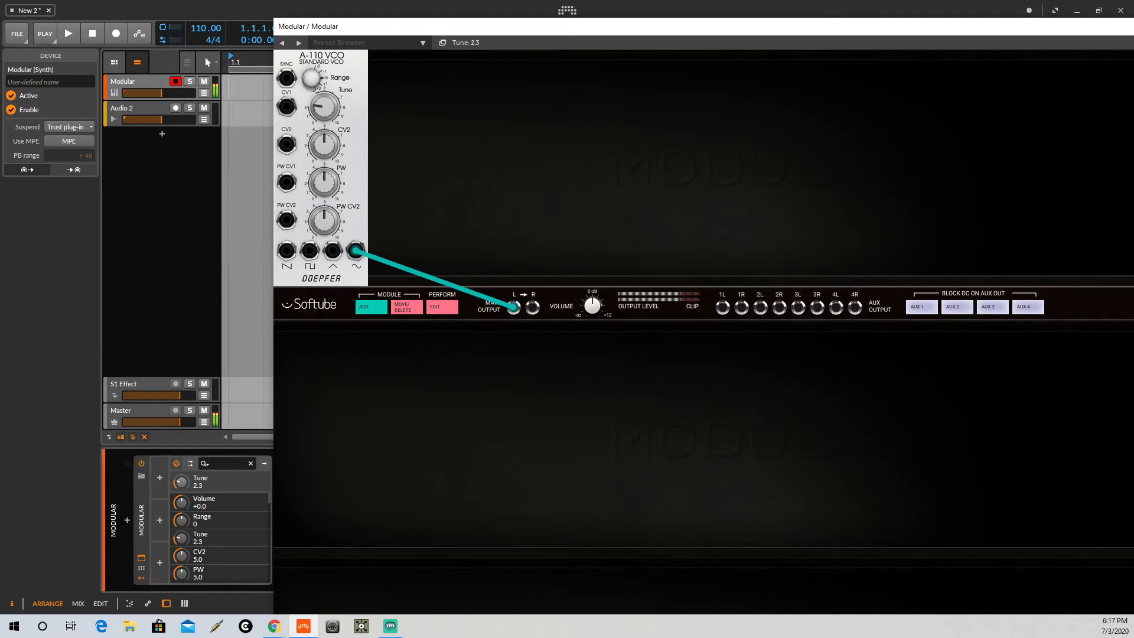
# - Insert a Macro modulator from the Control category into the Modular device's first modulator slot
pyautogui.click(160, 477)
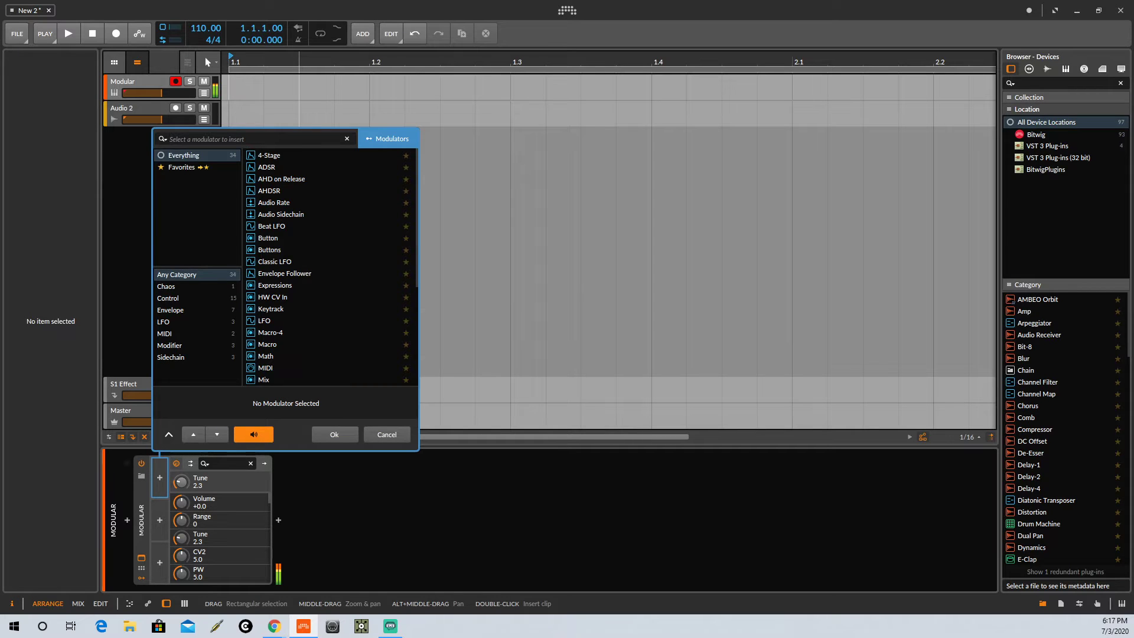
pyautogui.click(169, 309)
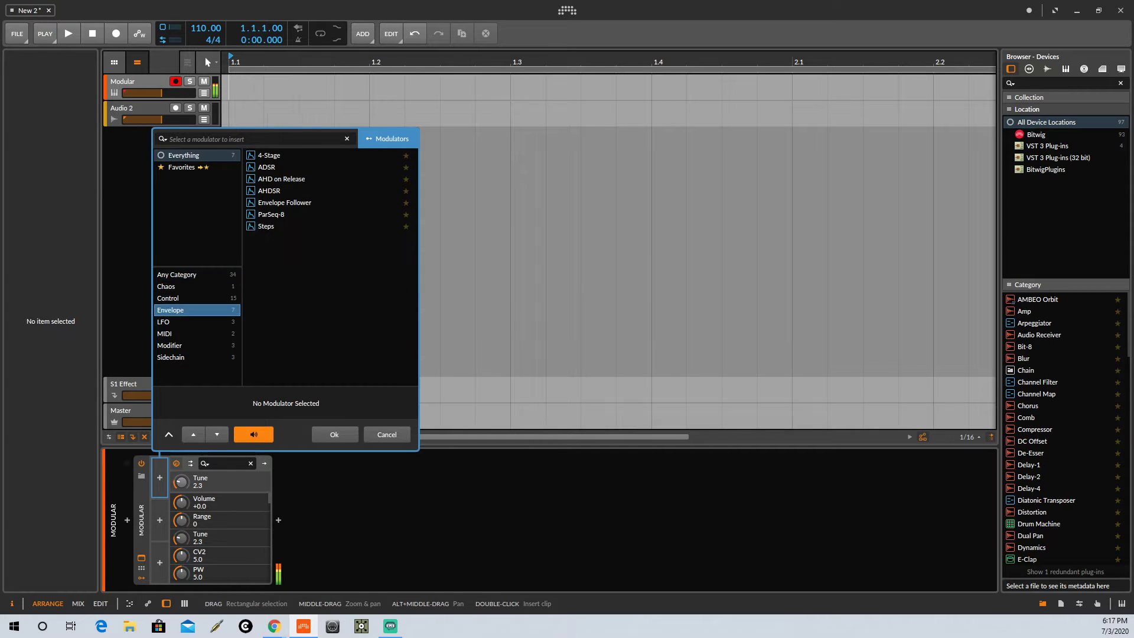
pyautogui.click(168, 298)
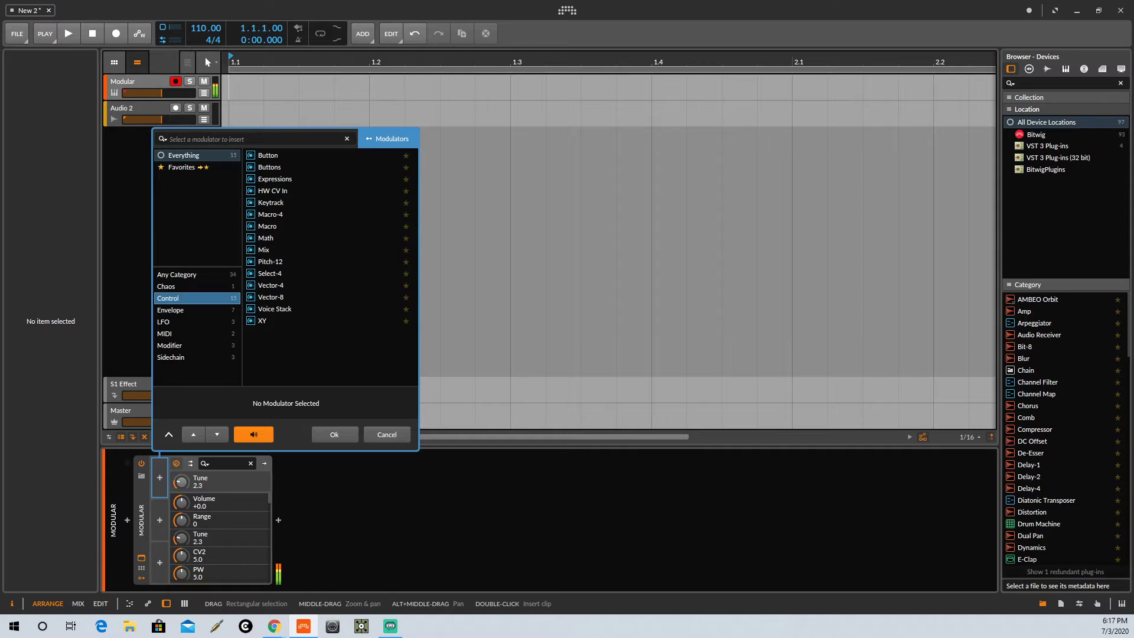
pyautogui.doubleClick(267, 225)
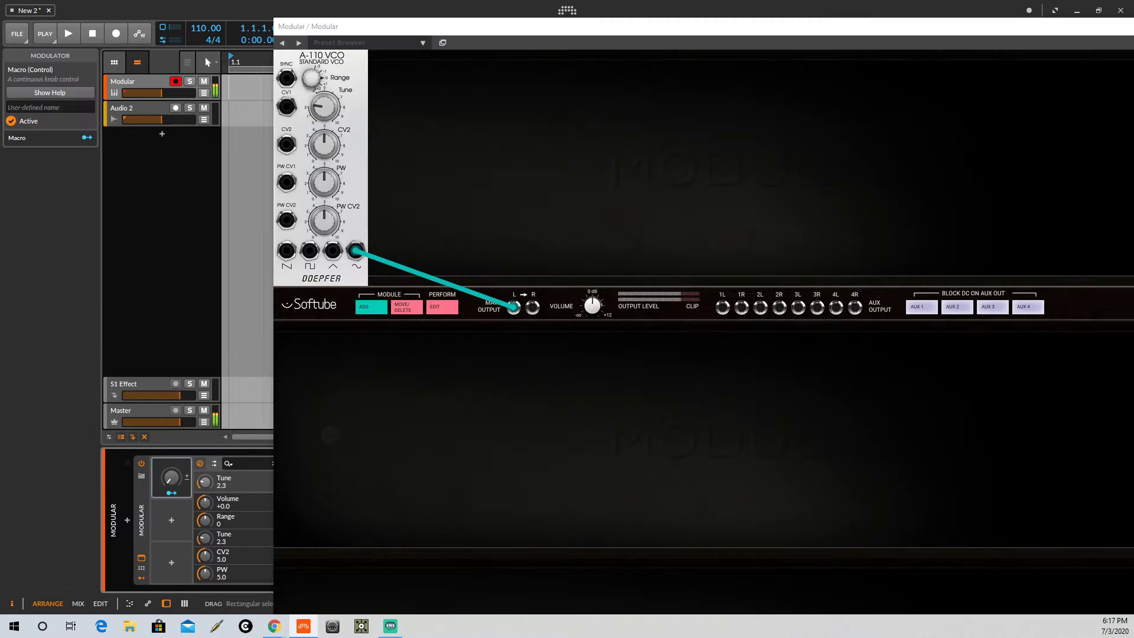
# - Map the macro to the Tune parameter with an amount of 0.825 and raise the macro until the VCO's Tune reads 5.5
pyautogui.click(171, 494)
pyautogui.moveTo(205, 481); pyautogui.dragTo(205, 433)
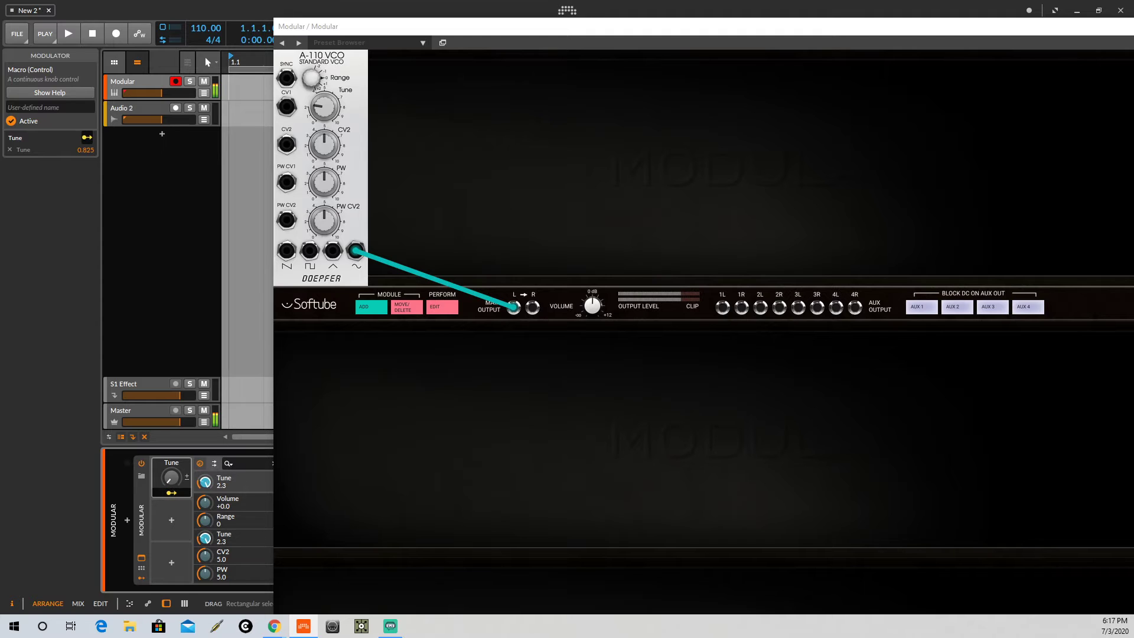
pyautogui.click(163, 494)
pyautogui.moveTo(172, 477); pyautogui.dragTo(171, 465)
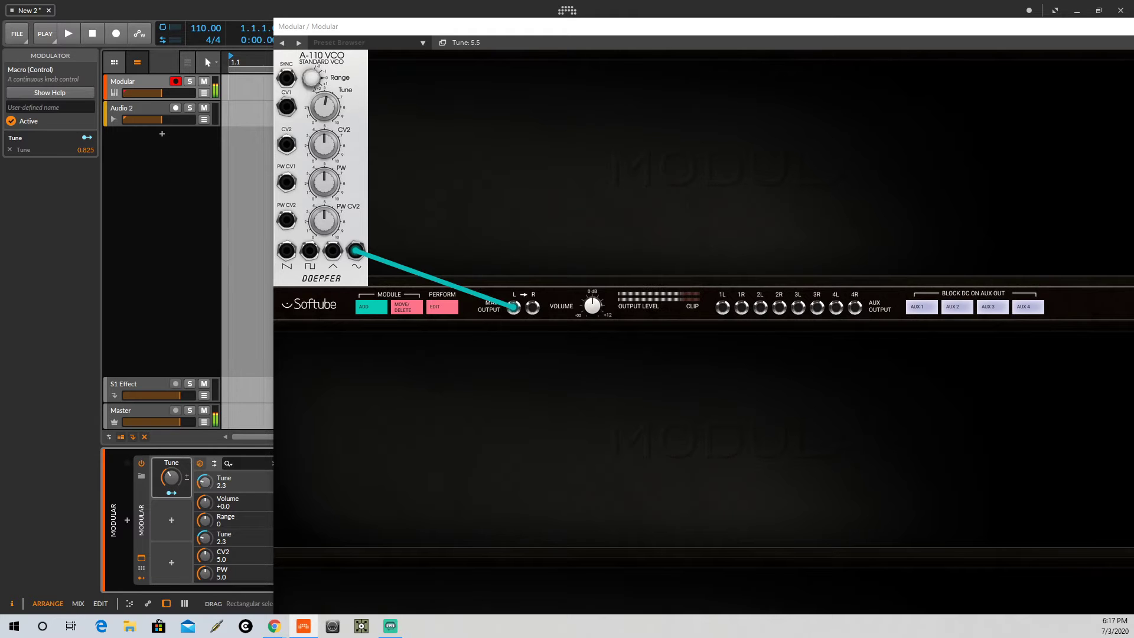
# - Close the Modular plug-in window and lower the device's Tune parameter to 1.8
pyautogui.moveTo(514, 307); pyautogui.dragTo(514, 307)
pyautogui.moveTo(802, 30); pyautogui.dragTo(594, 31)
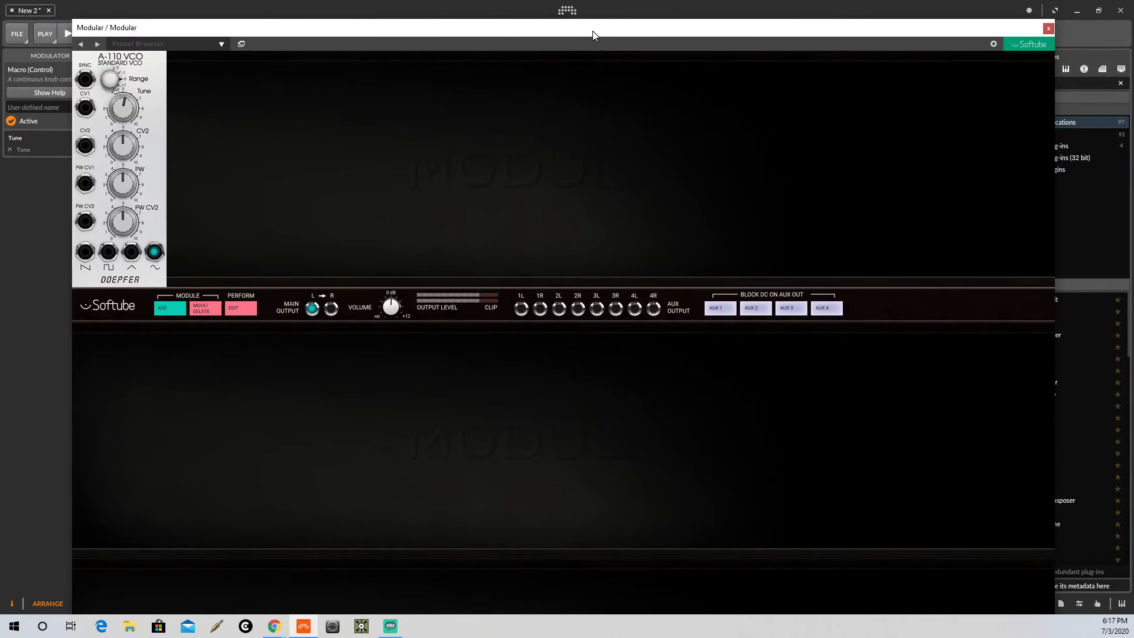
pyautogui.click(1049, 29)
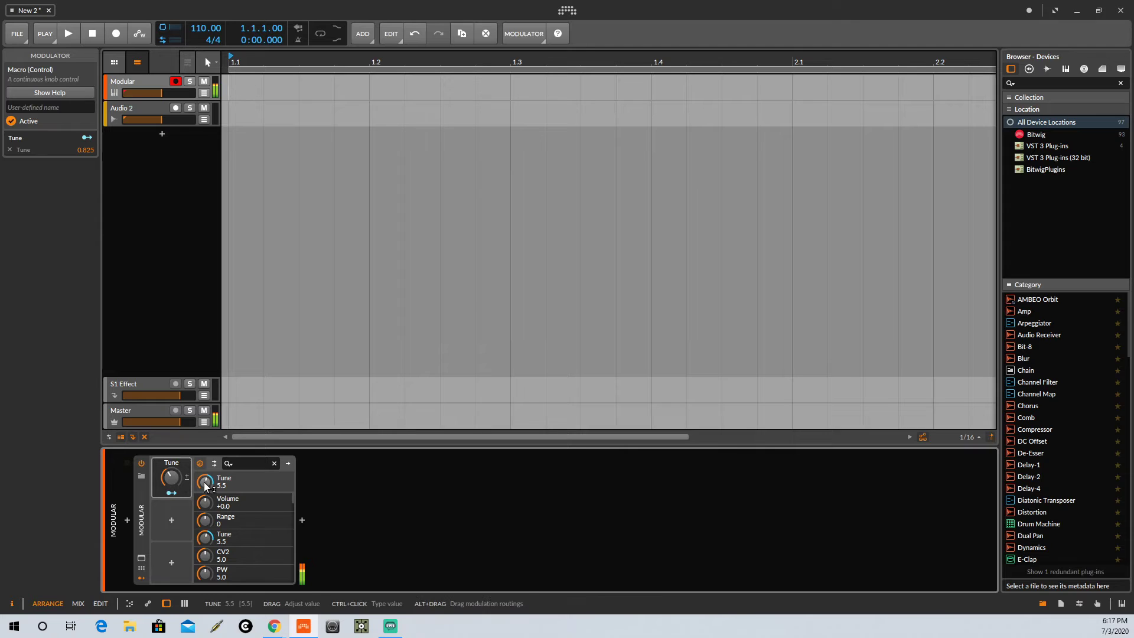
pyautogui.moveTo(205, 484); pyautogui.dragTo(205, 502)
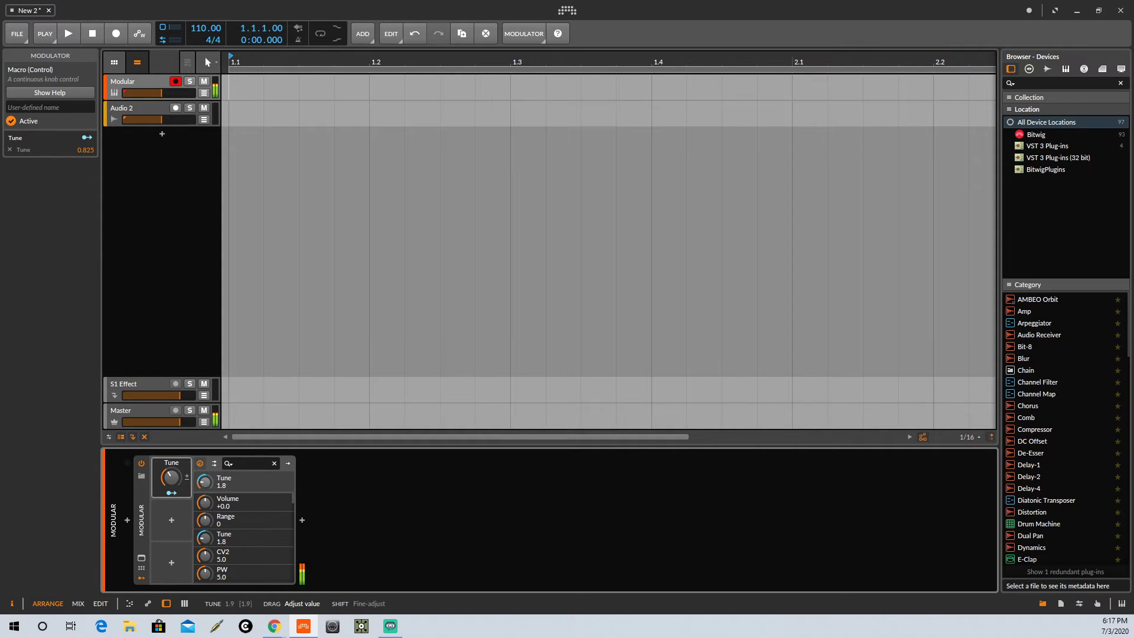
# - Reopen the plug-in window beside the device controls and lower the device's Tune parameter to 0.7
pyautogui.click(141, 558)
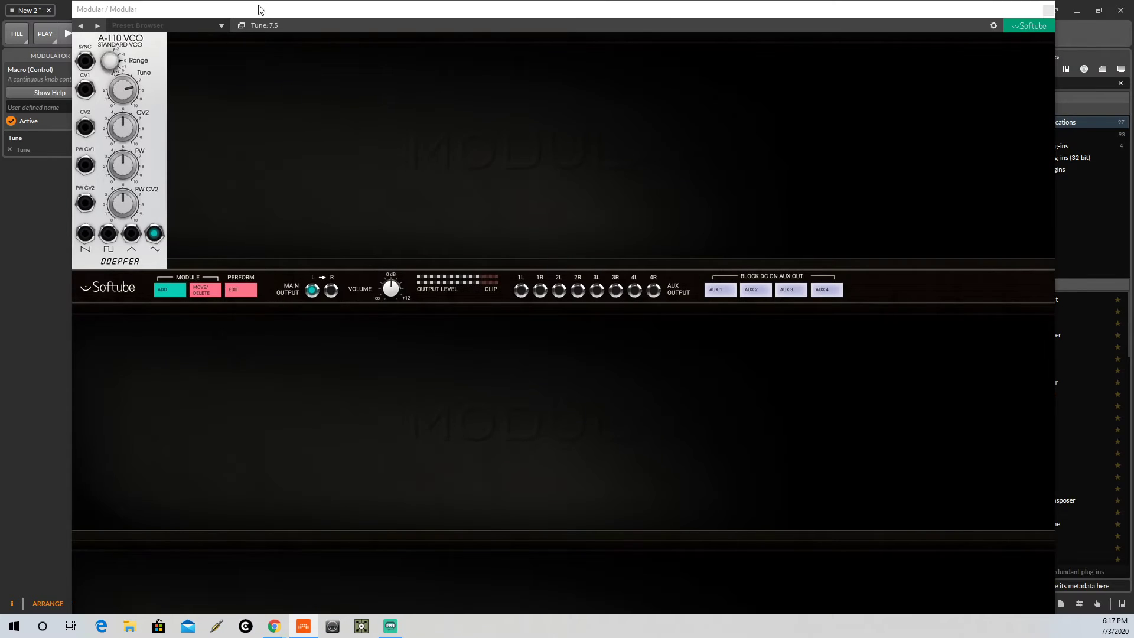
pyautogui.moveTo(259, 8); pyautogui.dragTo(493, 10)
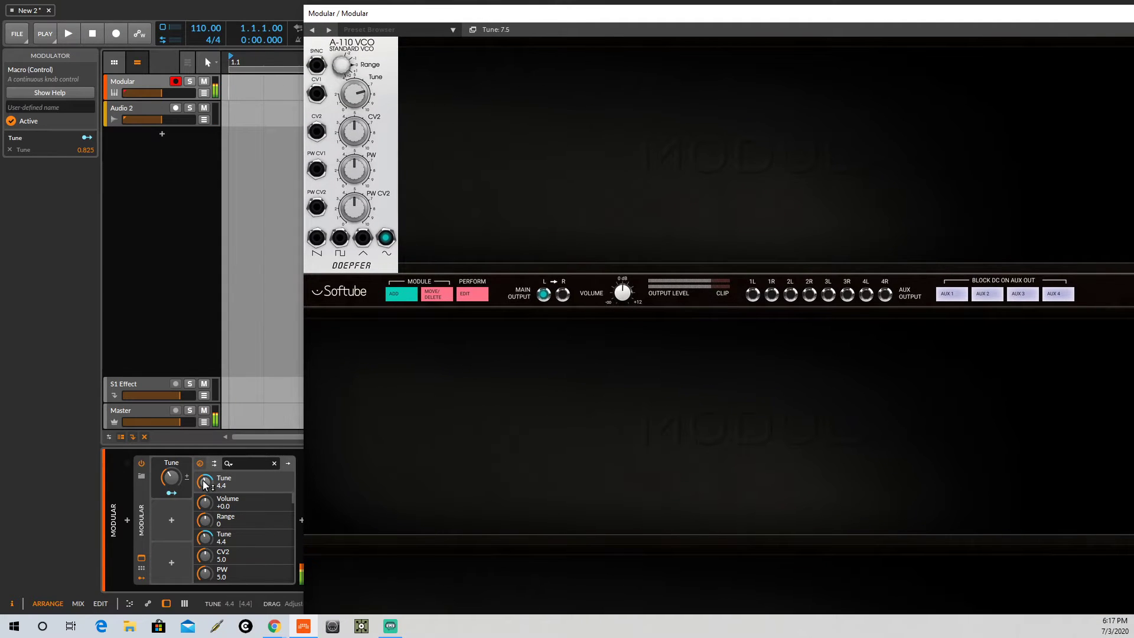
pyautogui.moveTo(204, 482); pyautogui.dragTo(205, 506)
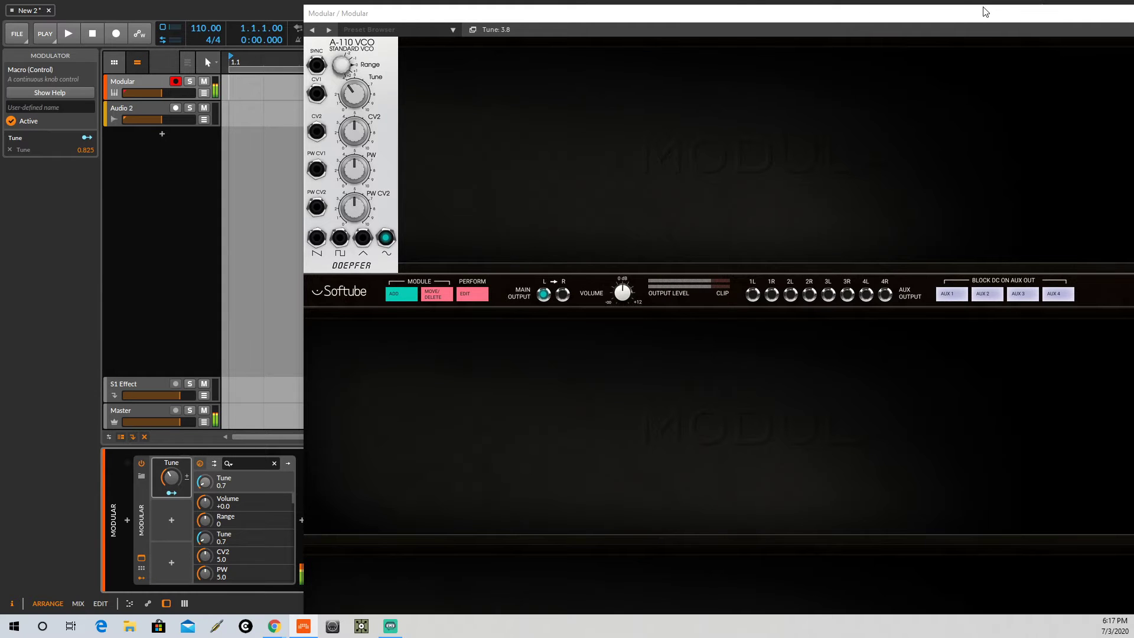
# - Cancel the accidental project exit and close only the Modular plug-in window
pyautogui.hotkey('alt', 'F4')
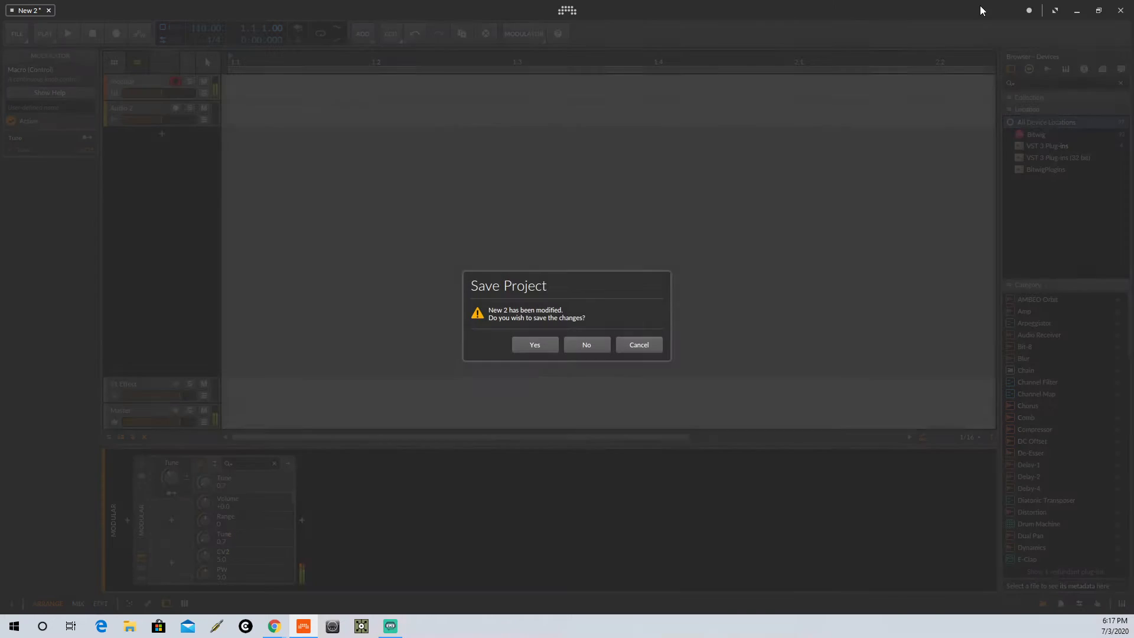
pyautogui.click(639, 346)
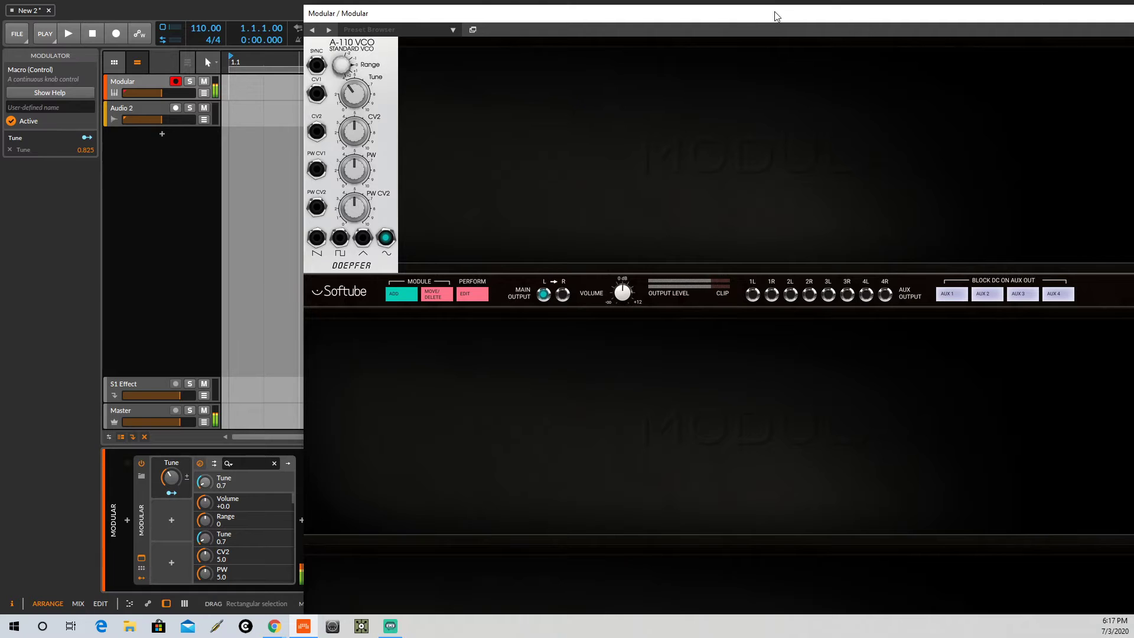
pyautogui.moveTo(775, 12); pyautogui.dragTo(476, 60)
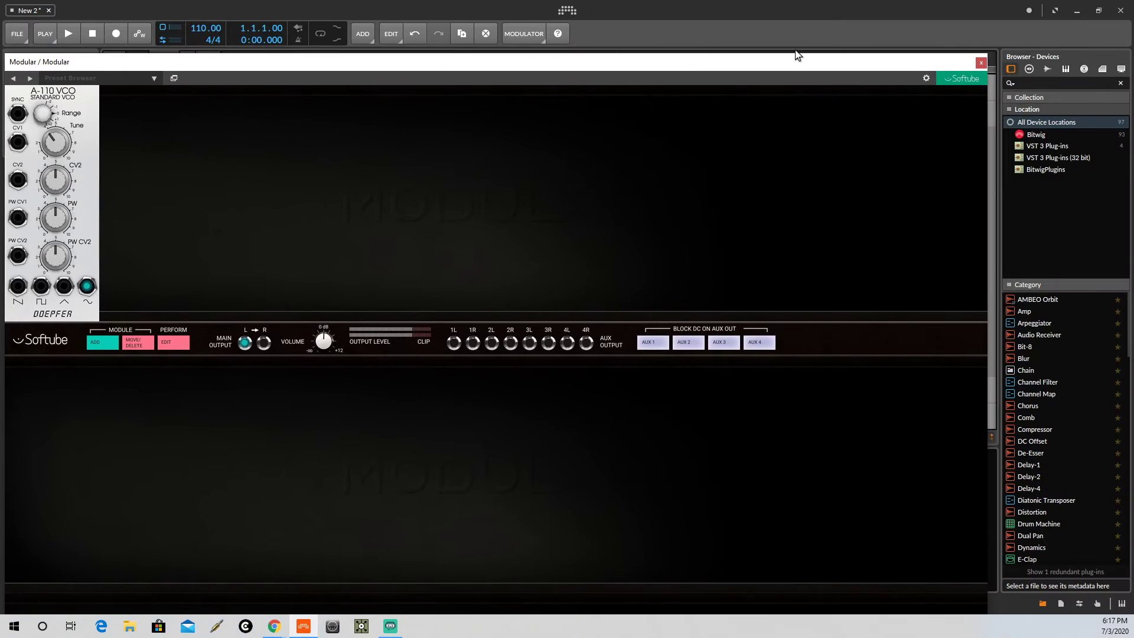
pyautogui.click(981, 62)
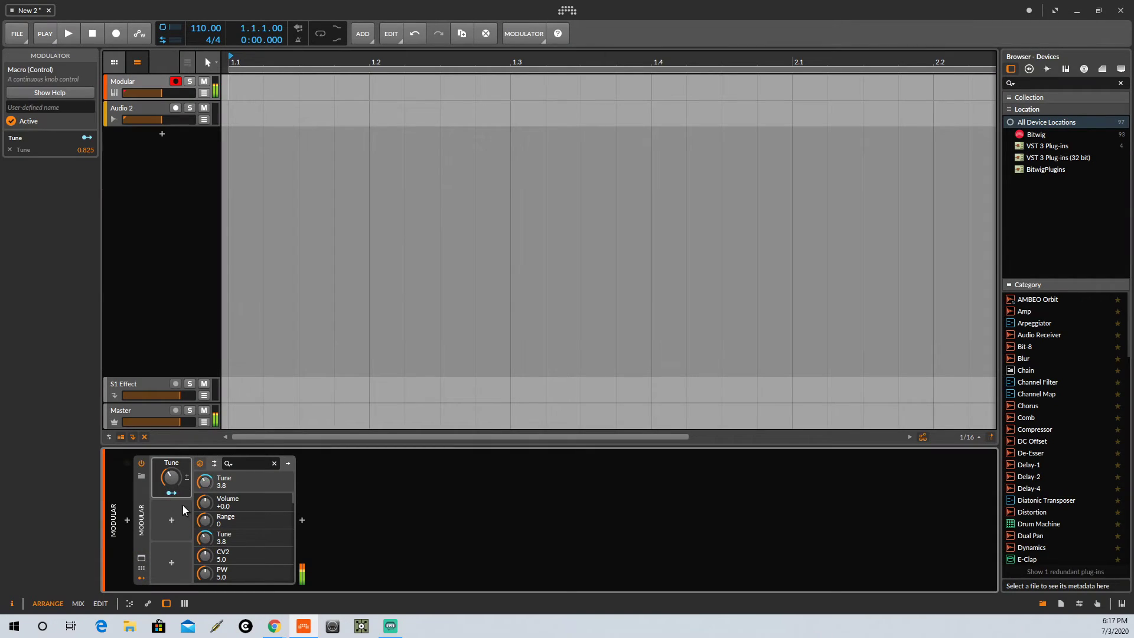
# - Bring the plug-in window back, move it clear of the device controls, and lower Tune to 0.4
pyautogui.click(141, 559)
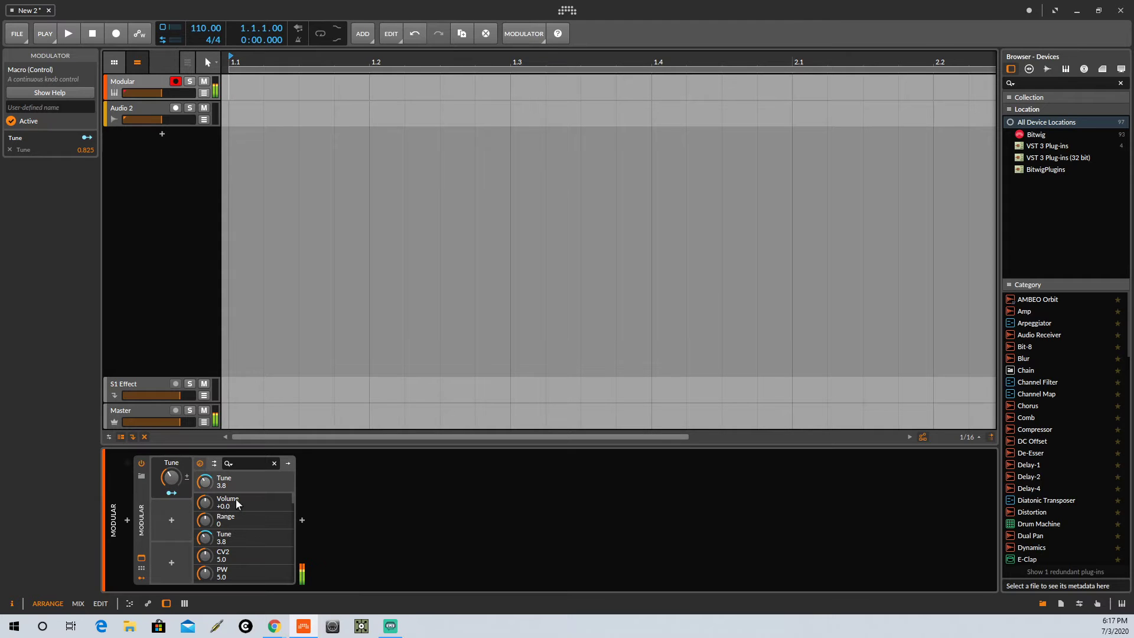
pyautogui.moveTo(776, 11); pyautogui.dragTo(1035, 38)
pyautogui.moveTo(331, 105); pyautogui.dragTo(551, 254)
# - Close the plug-in window again and turn the Tune macro up slightly
pyautogui.moveTo(1100, 25); pyautogui.dragTo(1007, 48)
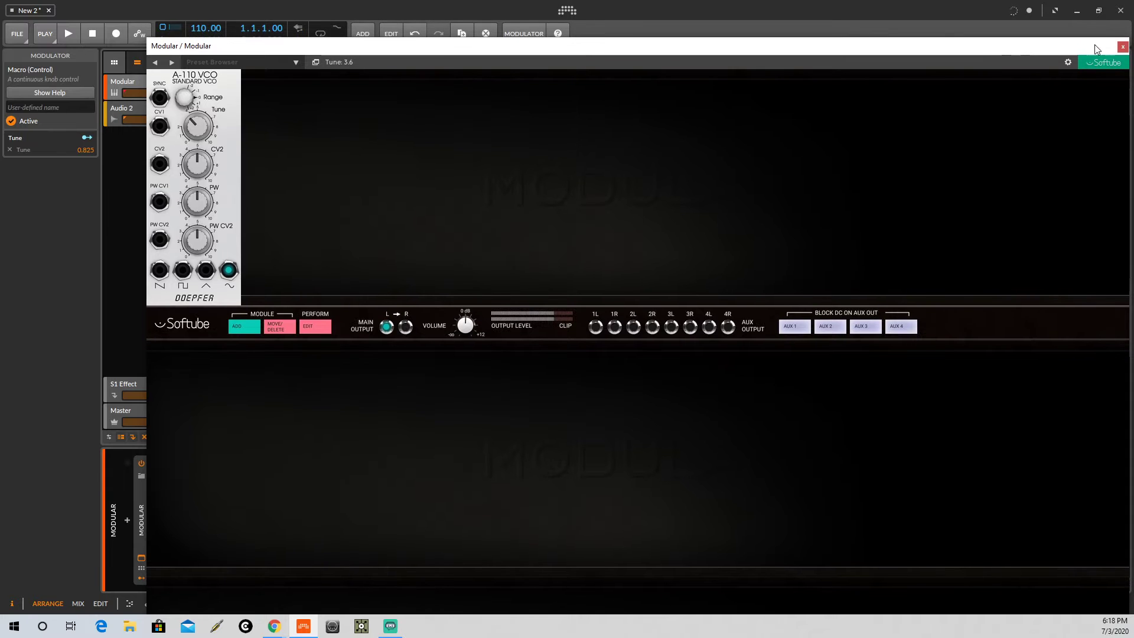
pyautogui.click(1122, 47)
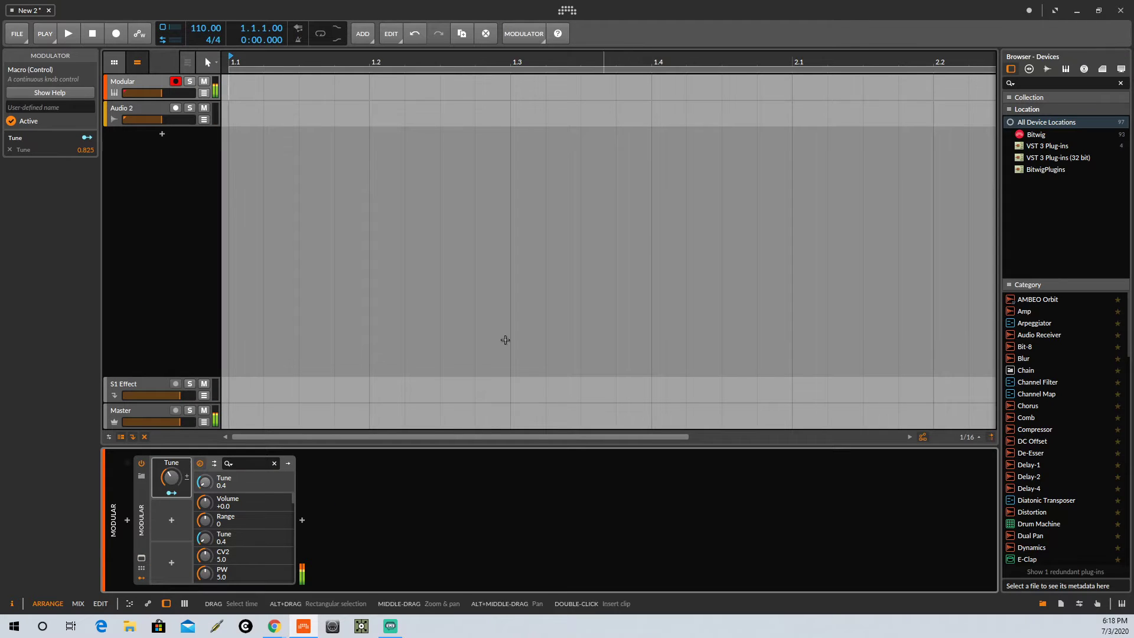
pyautogui.moveTo(173, 478); pyautogui.dragTo(184, 467)
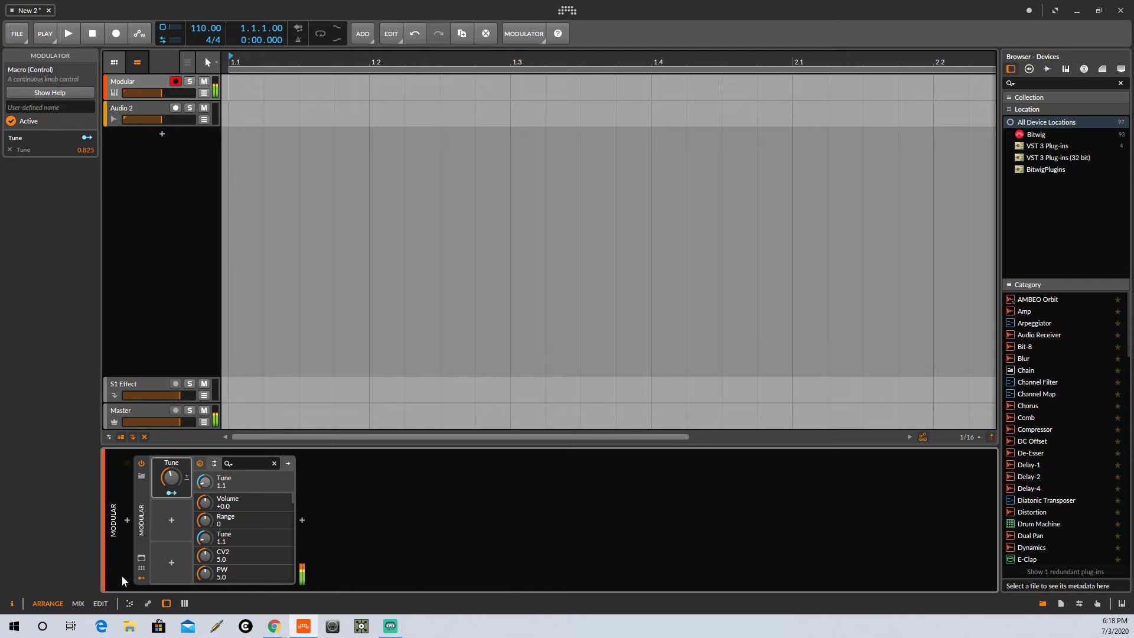
# - Reopen the plug-in window clear of the device controls and lower the device's Tune parameter to 0.0
pyautogui.click(141, 558)
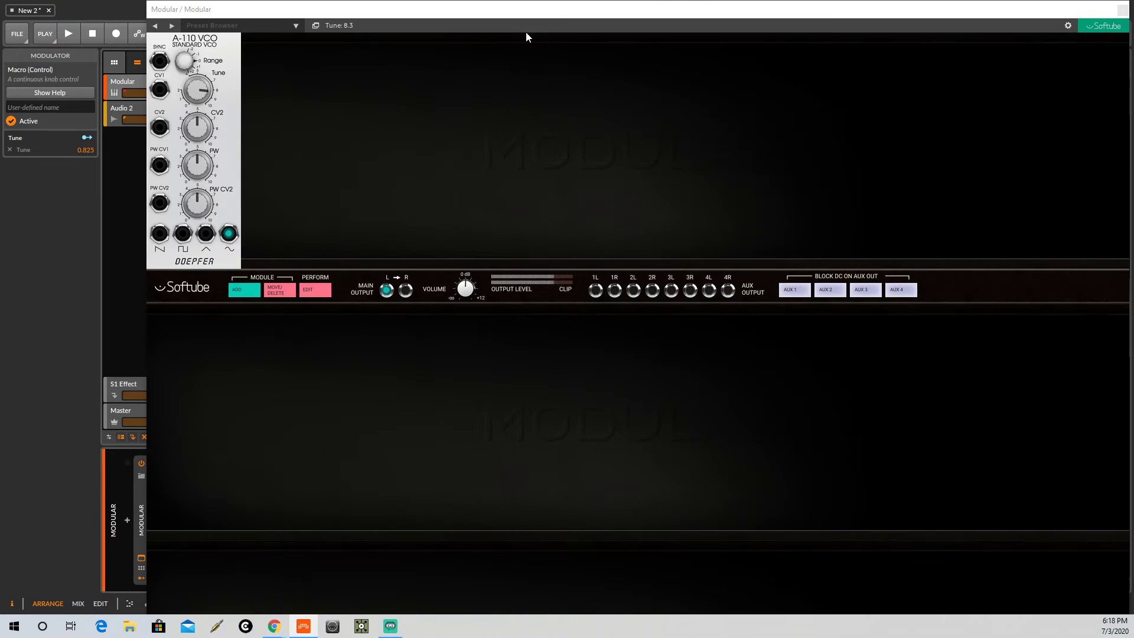
pyautogui.moveTo(317, 13)
pyautogui.mouseDown()
pyautogui.moveTo(654, 106)
pyautogui.moveTo(562, 108)
pyautogui.mouseUp()
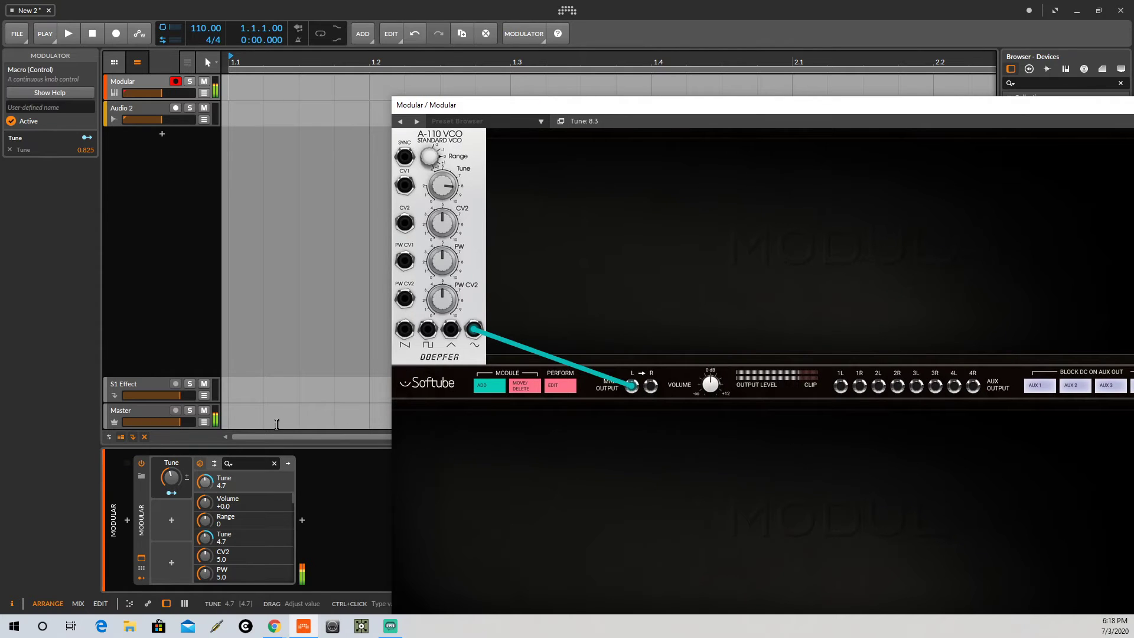
pyautogui.moveTo(205, 537); pyautogui.dragTo(205, 564)
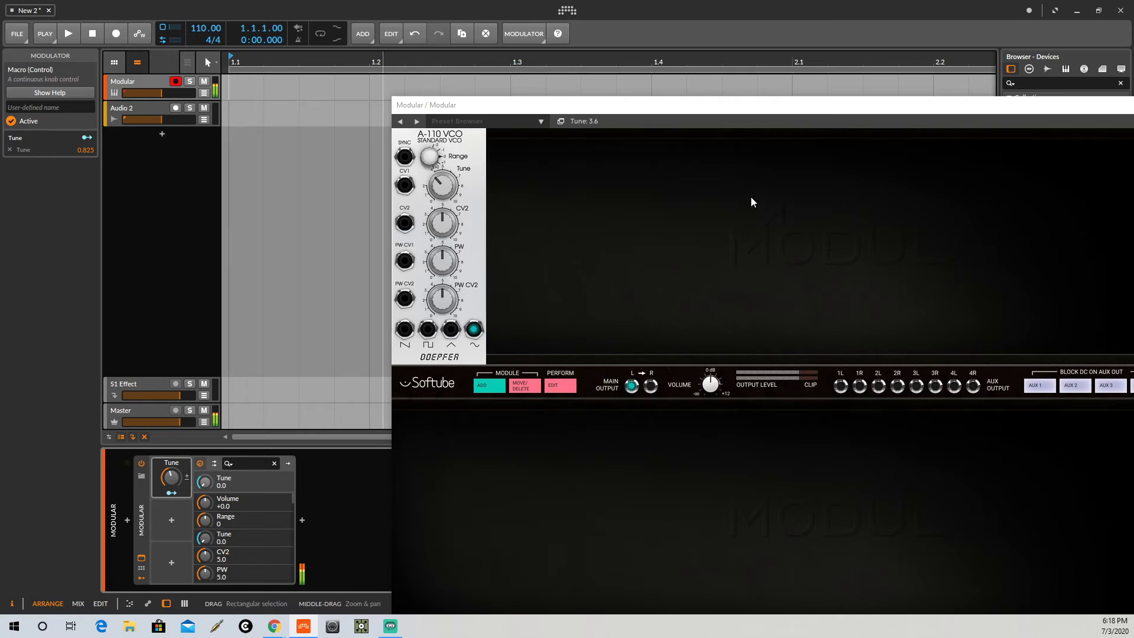
# - Close the plug-in window and set the device's Tune parameter back to 0.0
pyautogui.moveTo(836, 104); pyautogui.dragTo(351, 115)
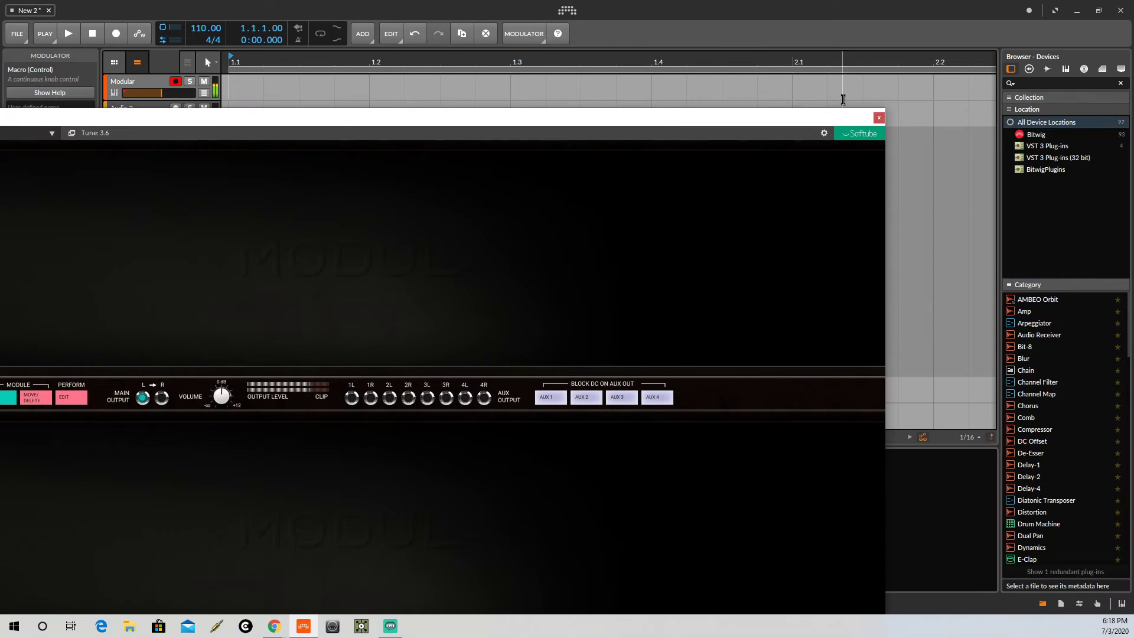
pyautogui.click(879, 117)
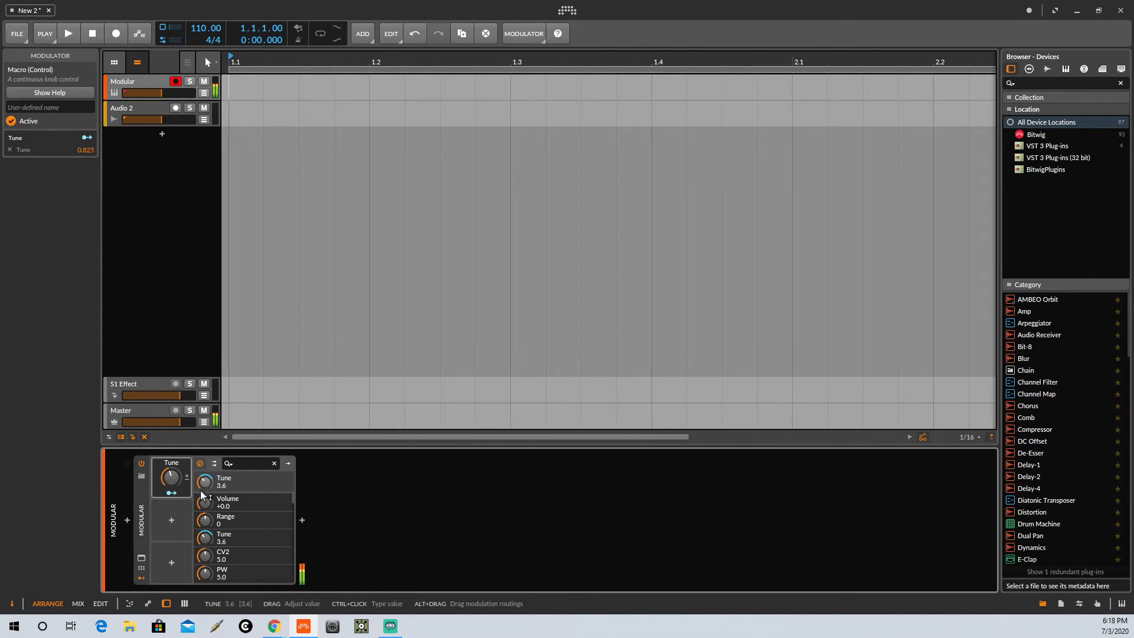
pyautogui.moveTo(203, 486)
pyautogui.mouseDown()
pyautogui.moveTo(203, 458)
pyautogui.moveTo(204, 482)
pyautogui.mouseUp()
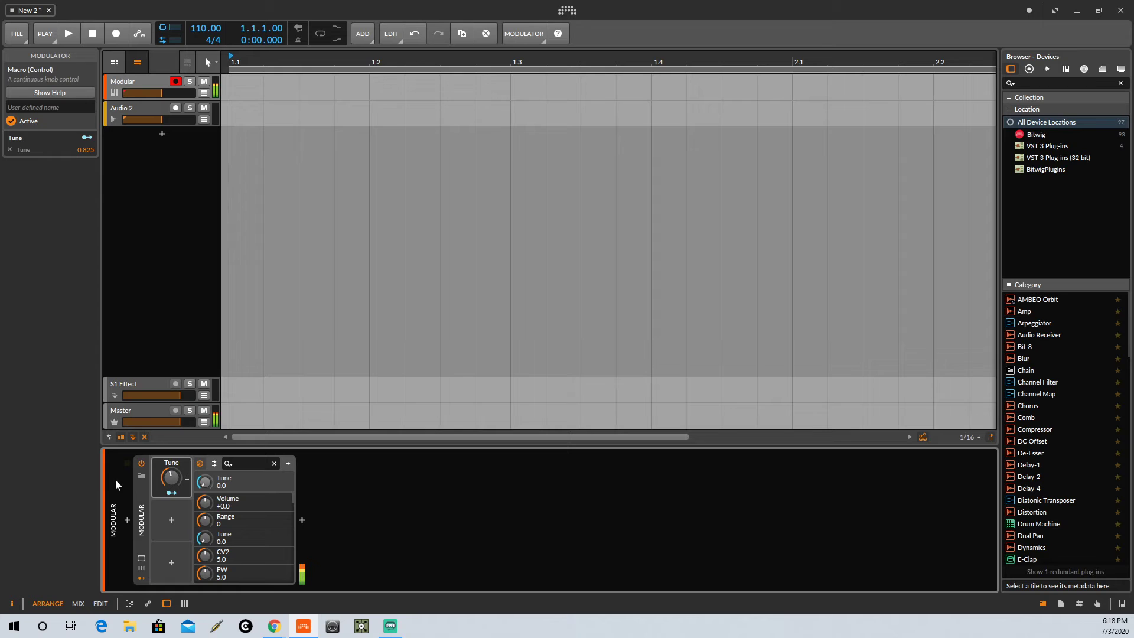
# - Open and close the plug-in window once more, and lower the device's Tune parameter while the window is closed
pyautogui.click(142, 559)
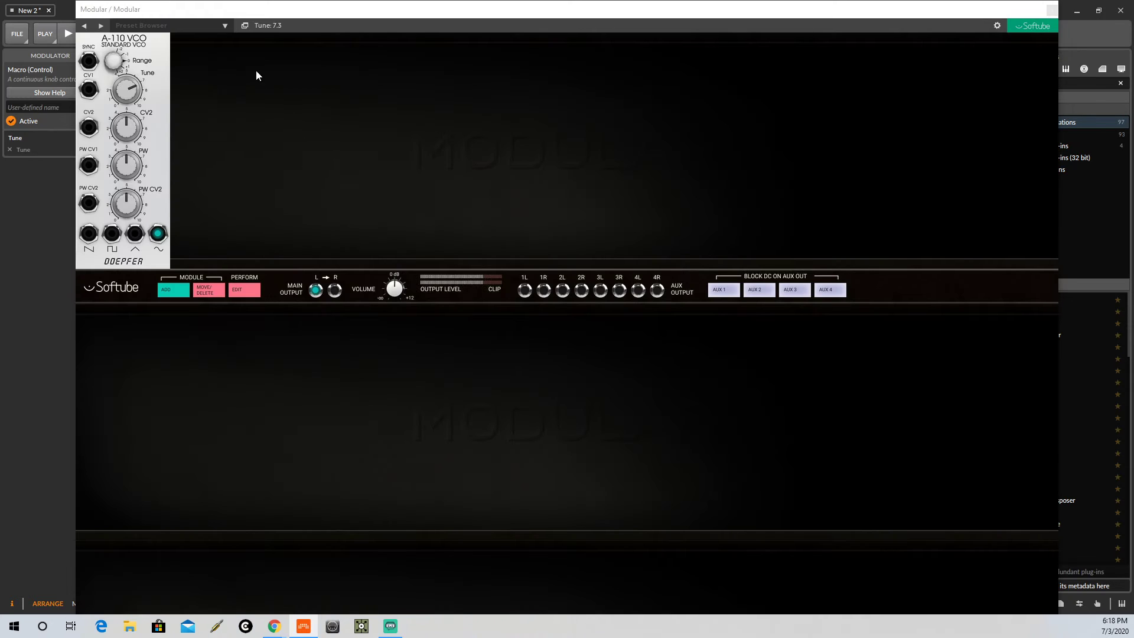
pyautogui.moveTo(280, 11); pyautogui.dragTo(133, 69)
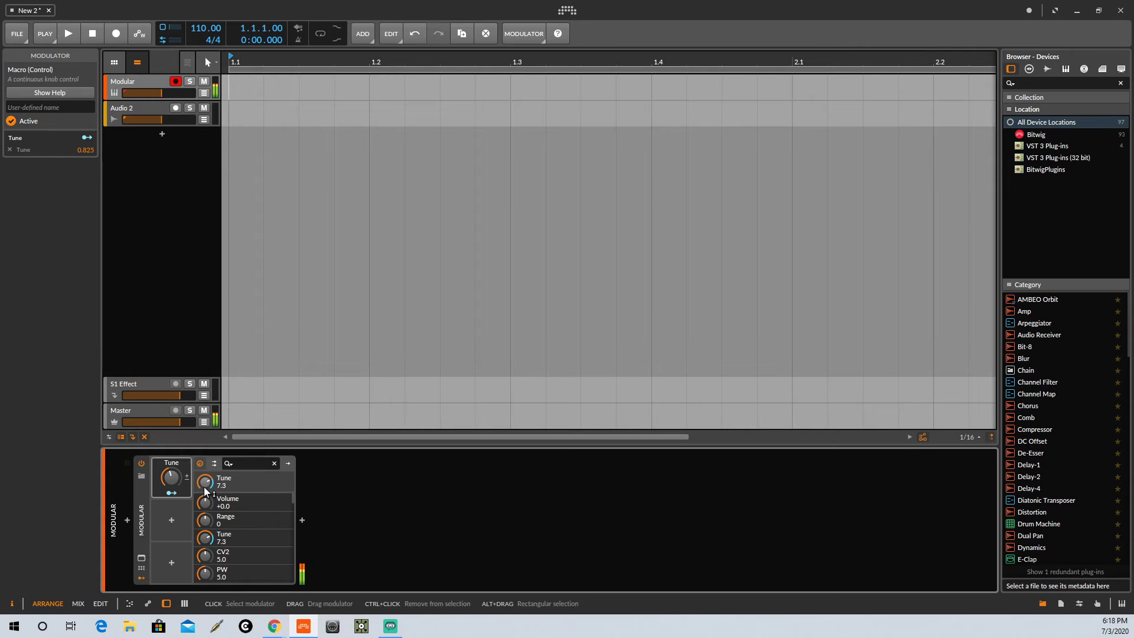
pyautogui.moveTo(205, 483); pyautogui.dragTo(206, 495)
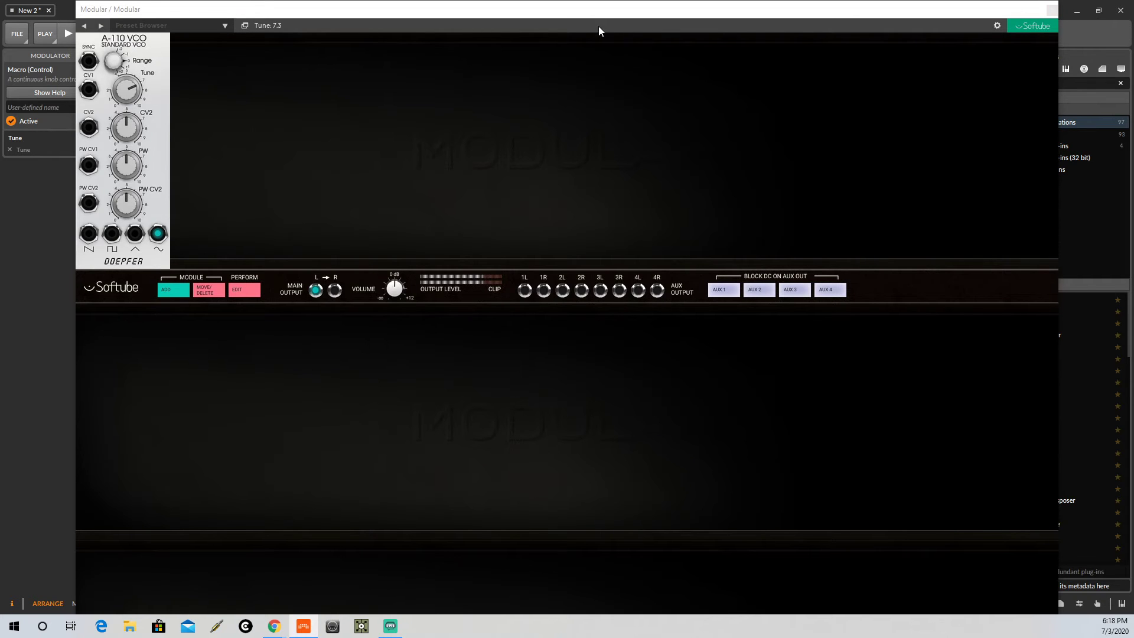
# - Move the Modular plug-in window clear of the device controls, lower the Tune macro to 0%, and close the window
pyautogui.moveTo(600, 11); pyautogui.dragTo(831, 13)
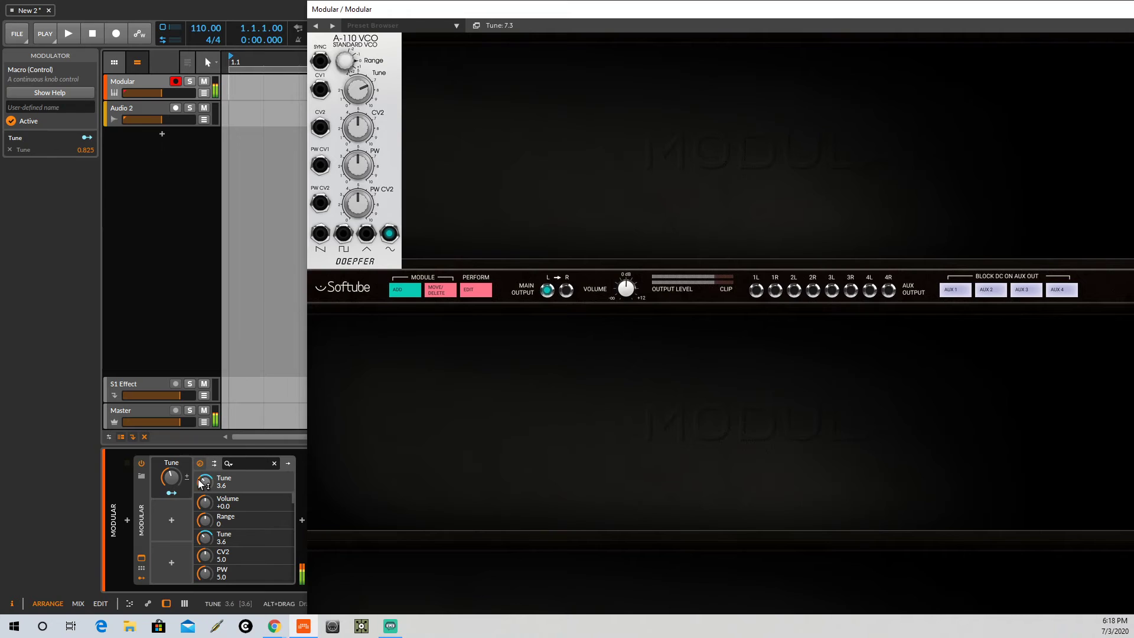
pyautogui.moveTo(201, 484); pyautogui.dragTo(174, 509)
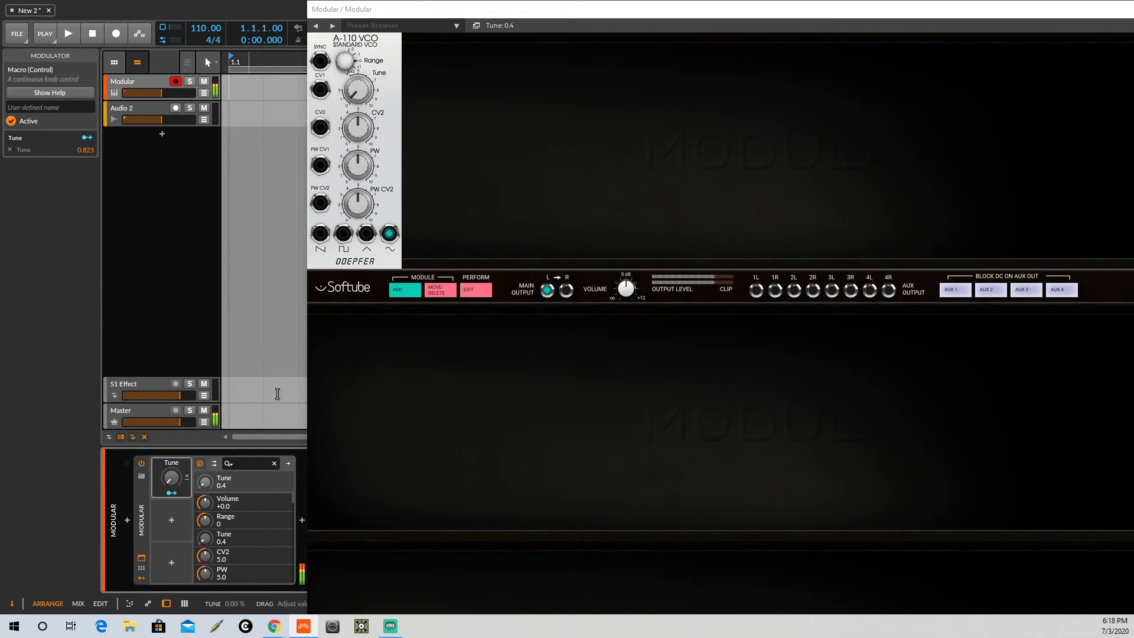
pyautogui.moveTo(1039, 9); pyautogui.dragTo(916, 44)
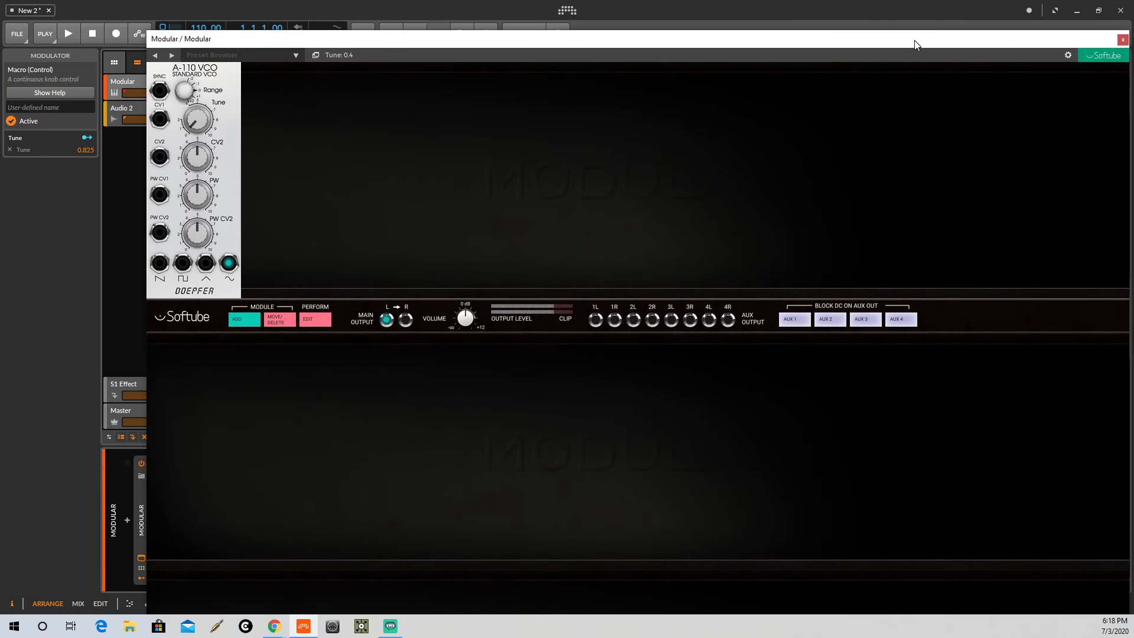
pyautogui.click(1123, 39)
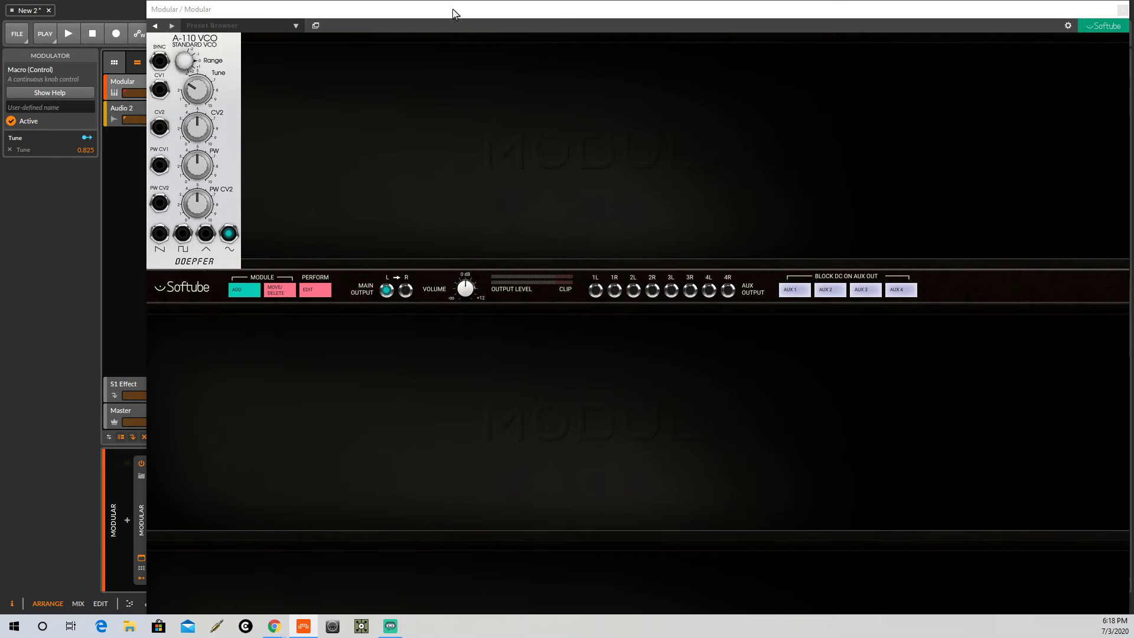
# - Open and close the Modular plug-in window, set the device's Tune parameter to 5.3 while it is closed, and reopen the window
pyautogui.moveTo(452, 9); pyautogui.dragTo(476, 69)
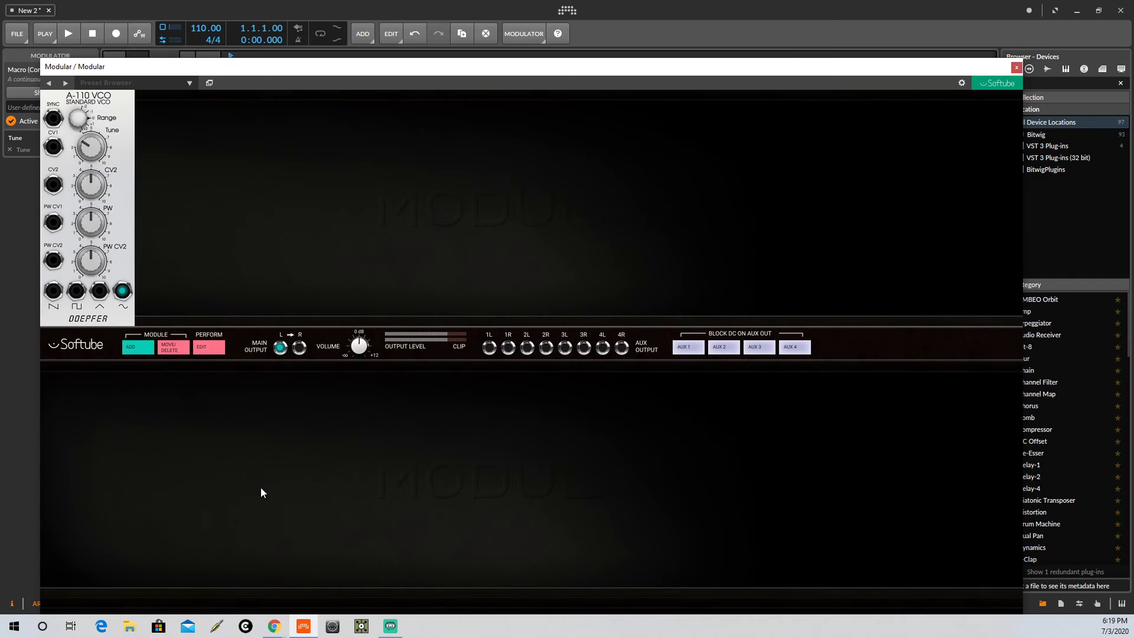
pyautogui.hotkey('ctrl', 'alt', 'p')
pyautogui.moveTo(202, 486); pyautogui.dragTo(202, 491)
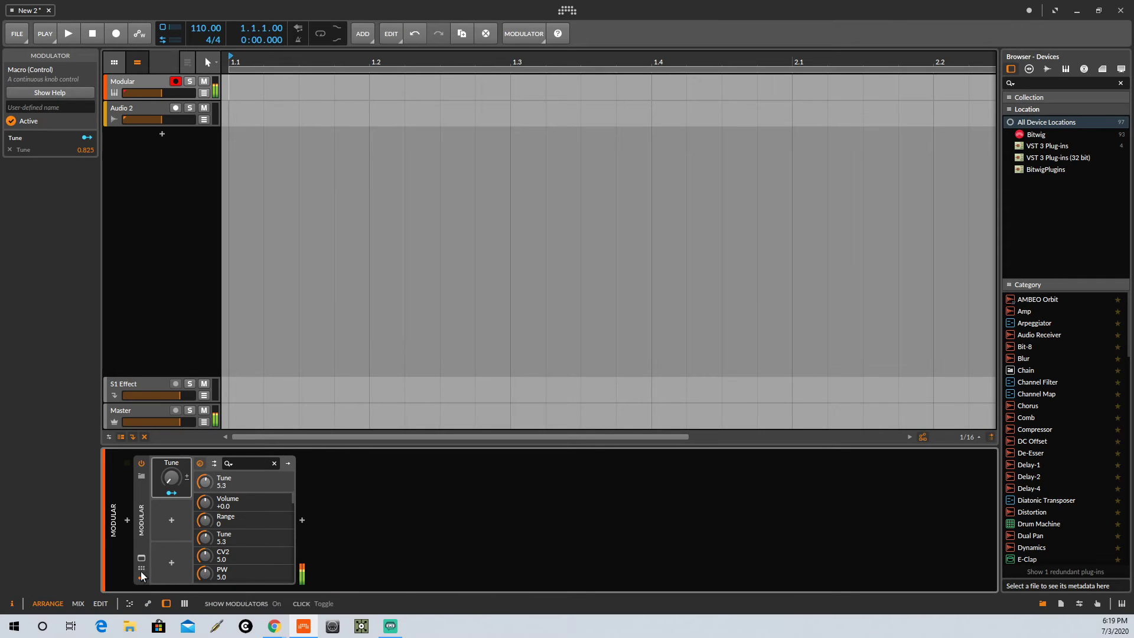
pyautogui.hotkey('ctrl', 'alt', 'p')
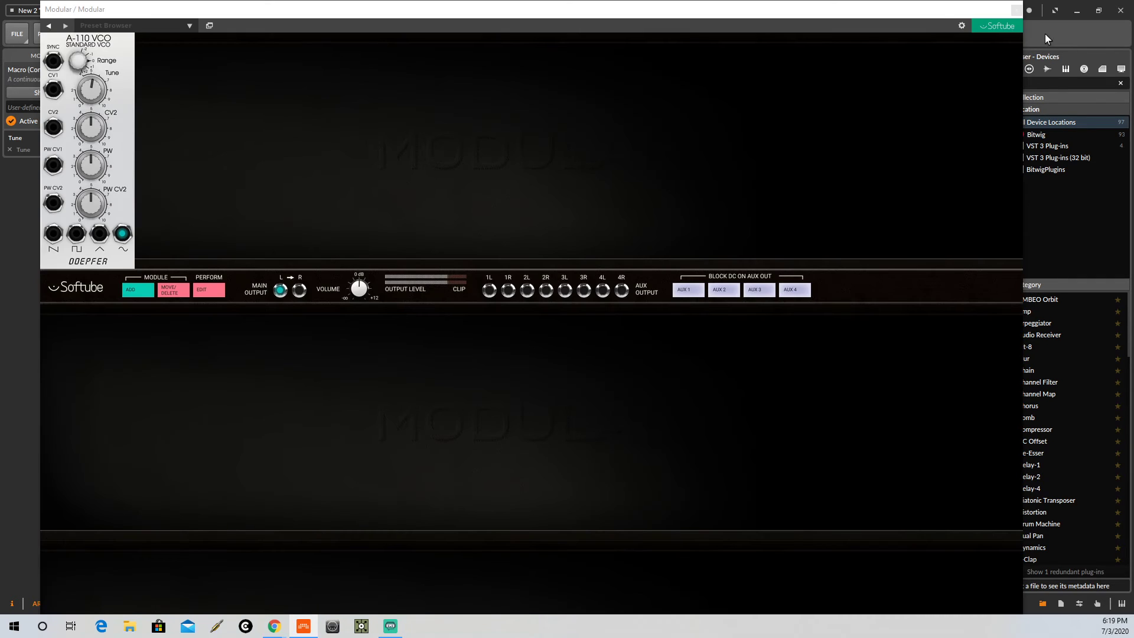
# - Adjust the device's Tune parameter to 5.2 with the plug-in window moved clear of the device controls, and close the window
pyautogui.moveTo(714, 12); pyautogui.dragTo(991, 29)
pyautogui.moveTo(205, 481); pyautogui.dragTo(206, 455)
pyautogui.moveTo(1097, 30); pyautogui.dragTo(865, 58)
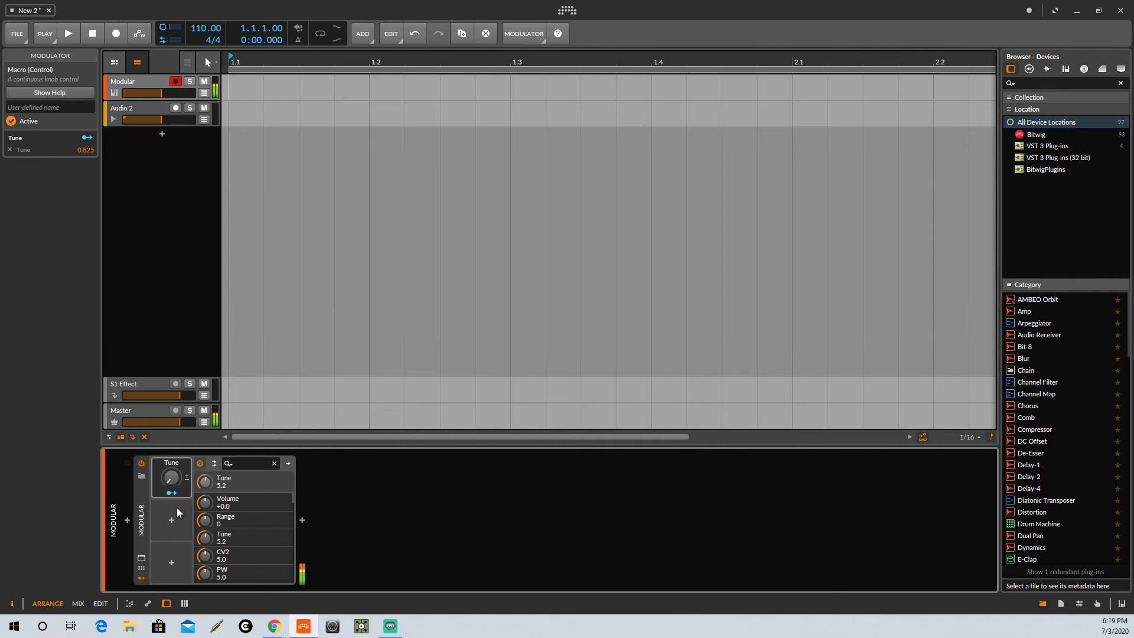
# - Raise the Tune macro to 26.0% with the plug-in window closed, and open and close the window once
pyautogui.moveTo(172, 479); pyautogui.dragTo(172, 476)
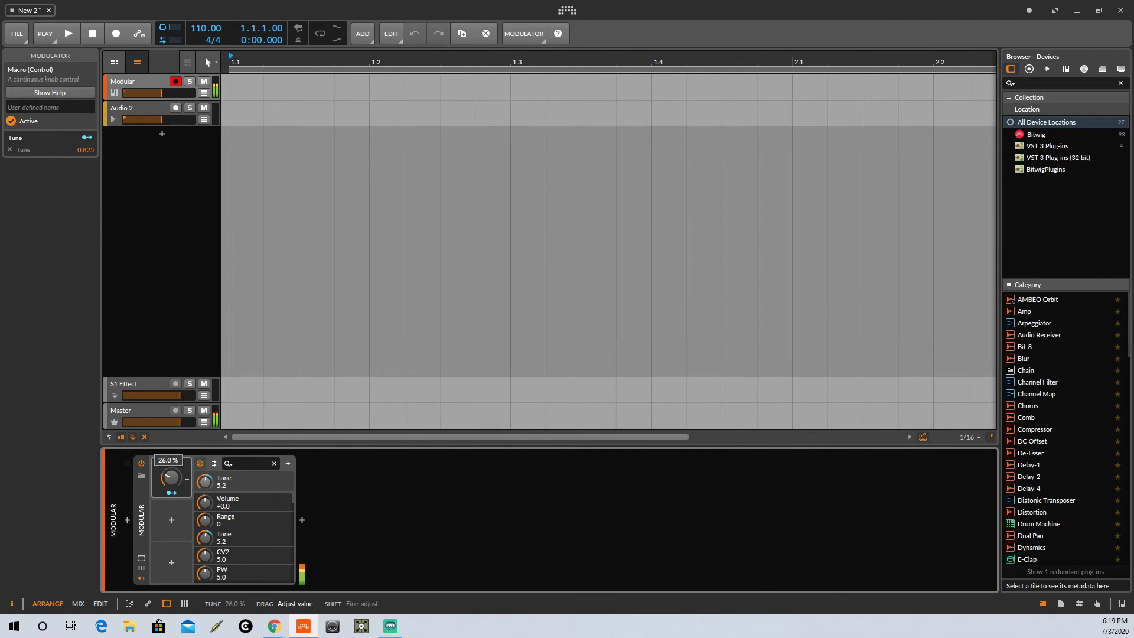
pyautogui.click(142, 558)
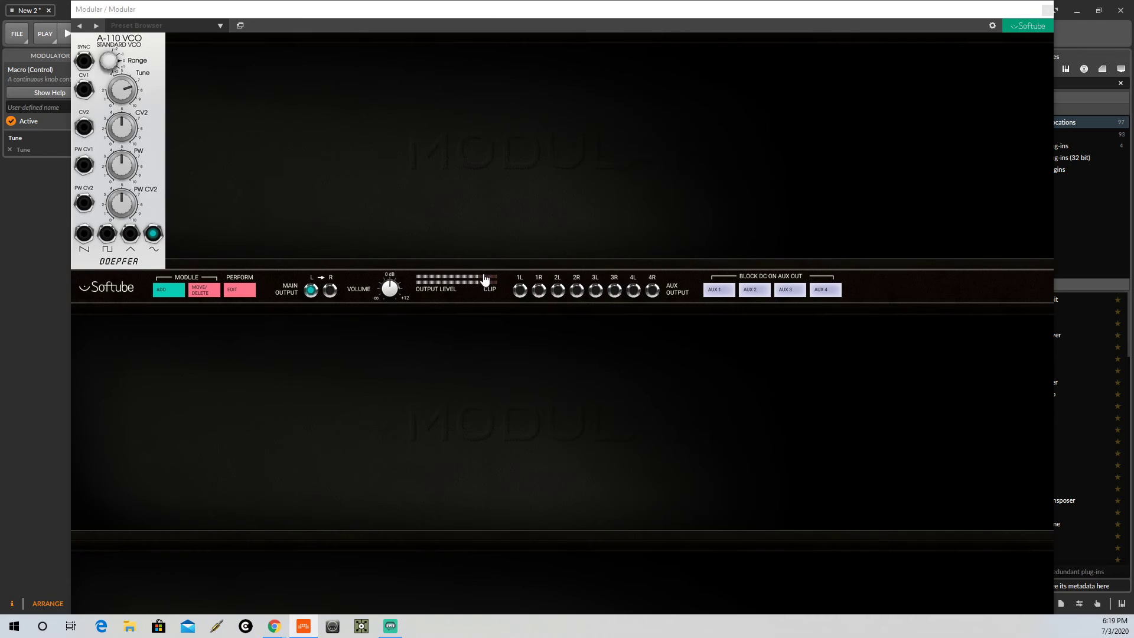
pyautogui.moveTo(995, 12); pyautogui.dragTo(1004, 220)
pyautogui.click(1057, 217)
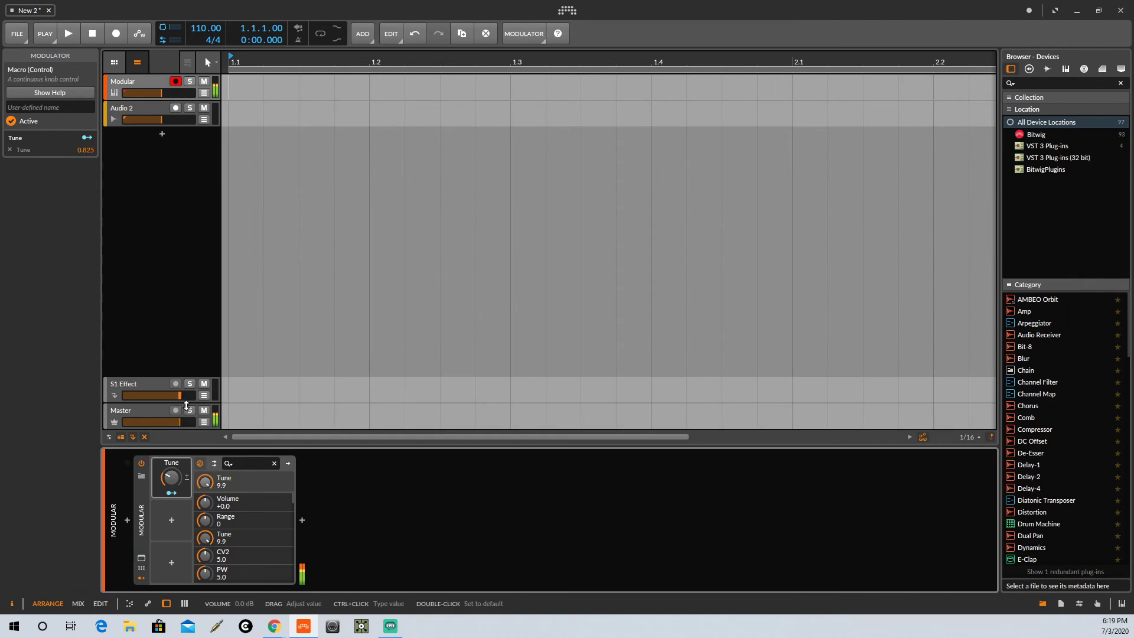
# - Lower the device's Tune parameter to about 3.3 with the plug-in window closed, and open and close the window once
pyautogui.moveTo(171, 476); pyautogui.dragTo(171, 484)
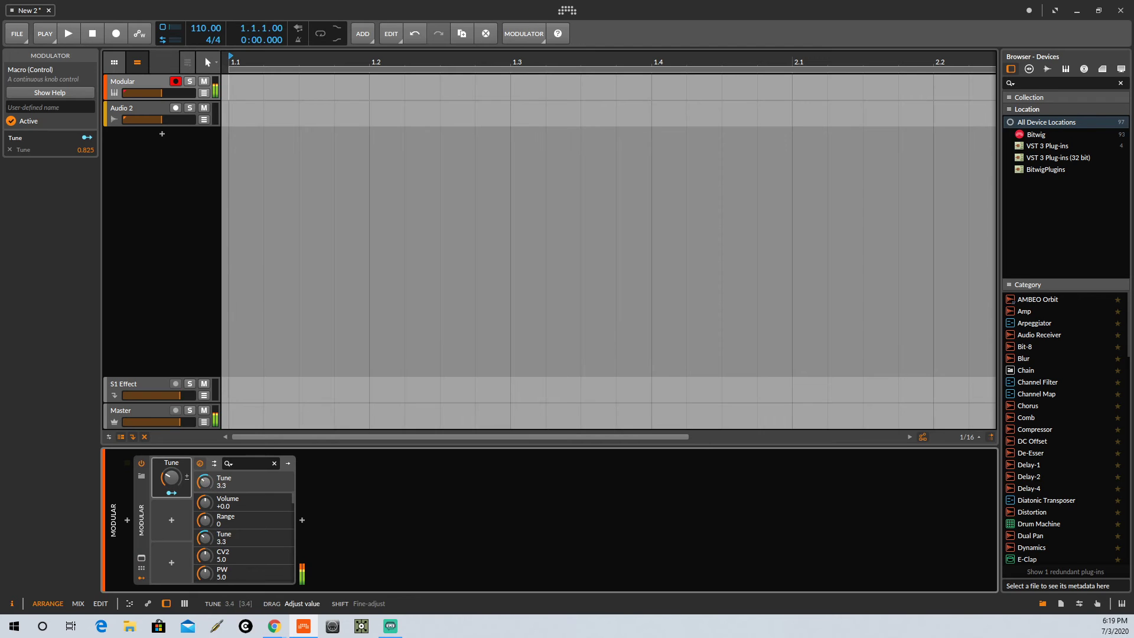
pyautogui.click(142, 560)
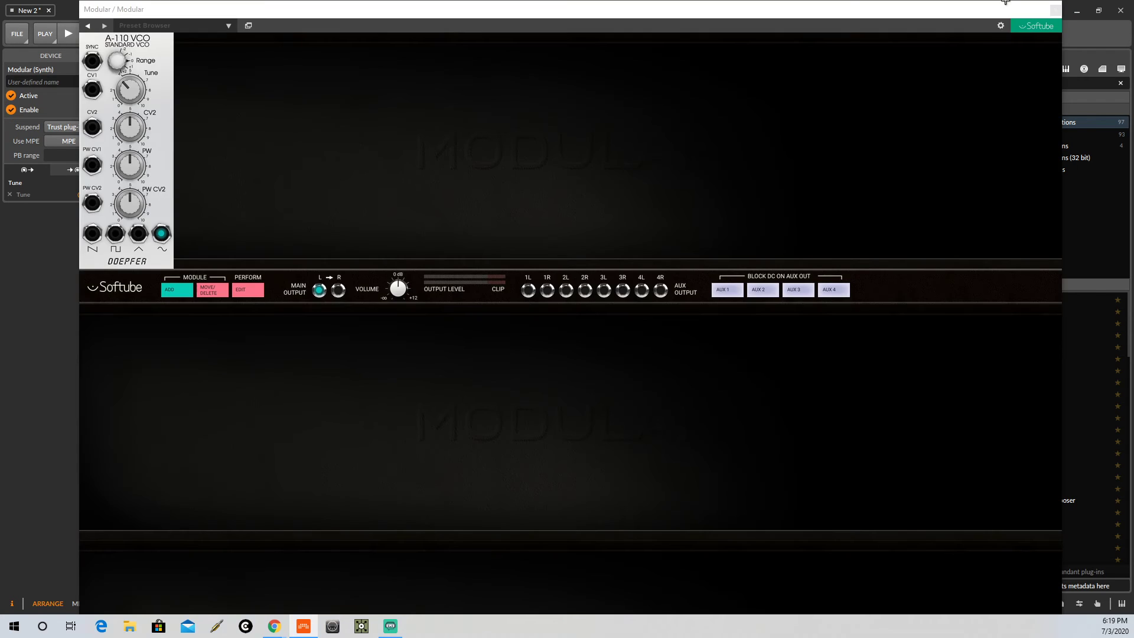
pyautogui.click(1055, 9)
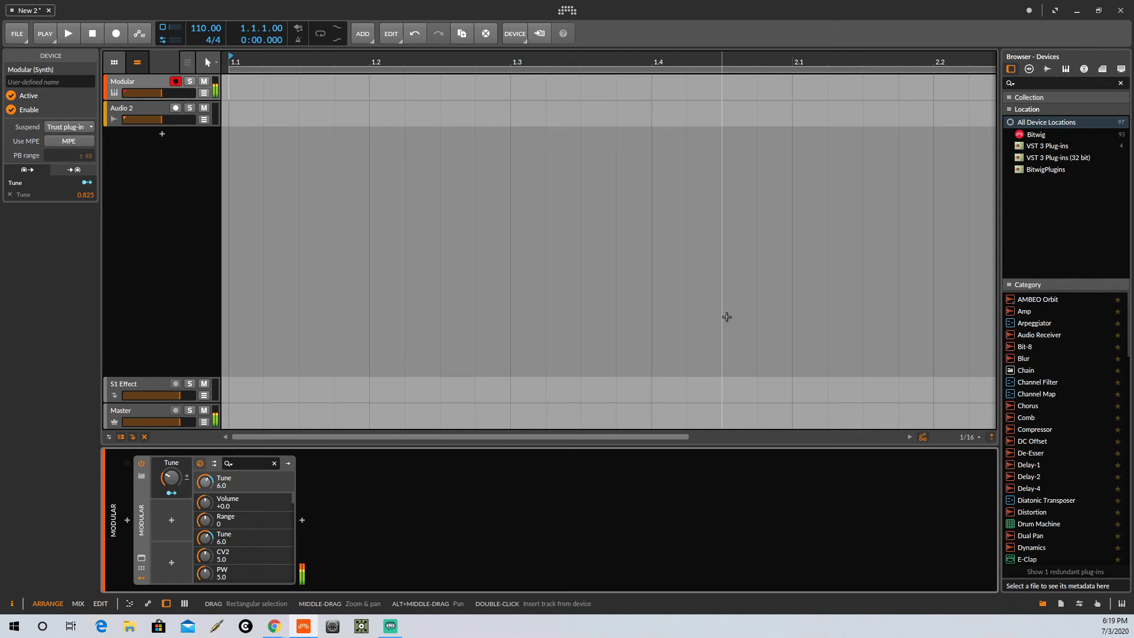
# - Insert the AMBEO Orbit effect after the Modular device and set its Azimuth to -114°
pyautogui.click(302, 520)
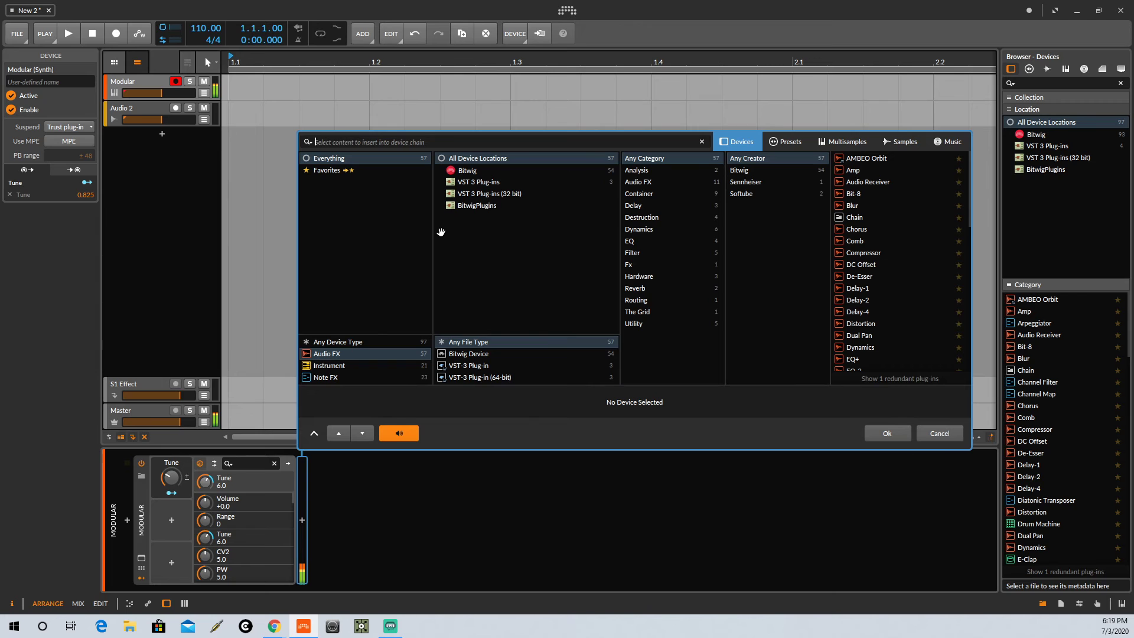
pyautogui.write('ambeo')
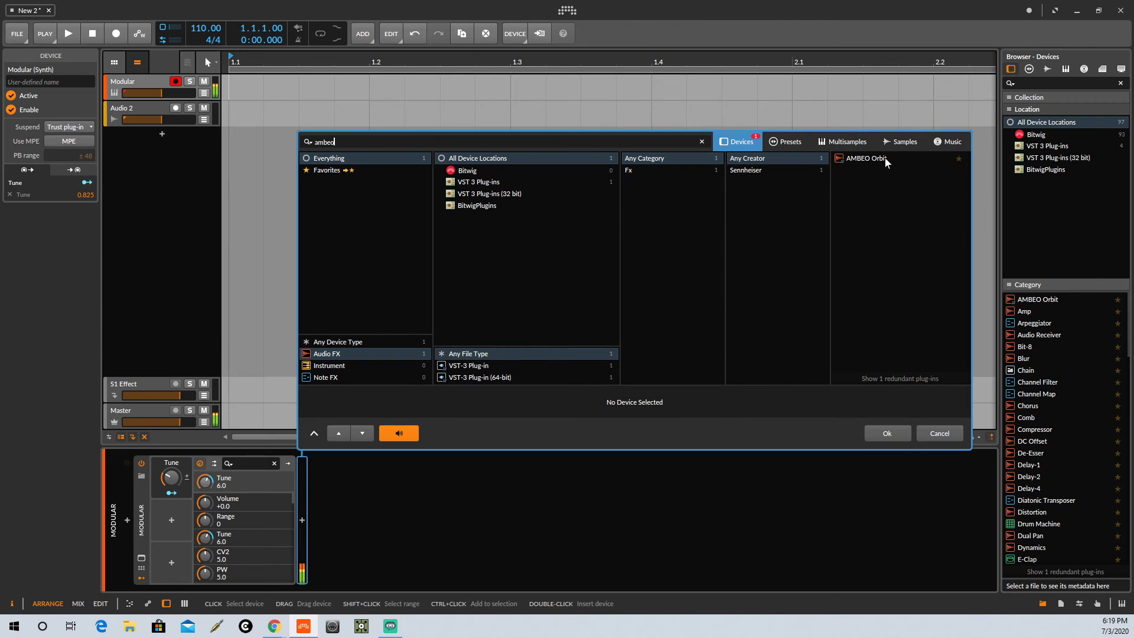
pyautogui.click(884, 159)
pyautogui.click(902, 432)
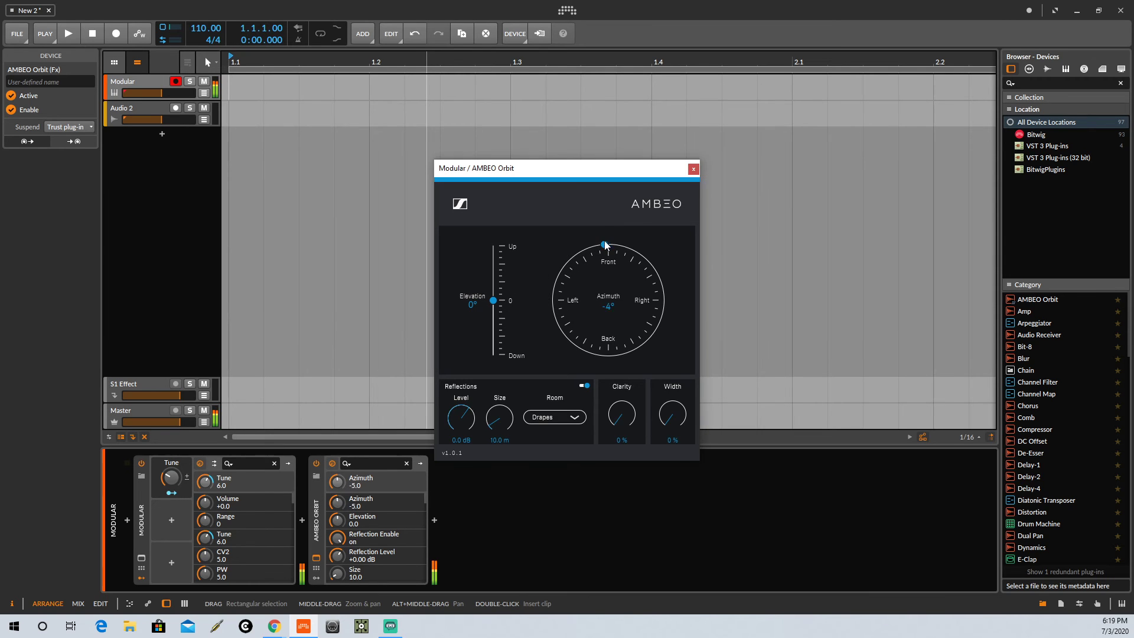
pyautogui.moveTo(605, 240); pyautogui.dragTo(557, 323)
# - Add a Macro modulator from the Control category to the AMBEO Orbit device
pyautogui.click(316, 571)
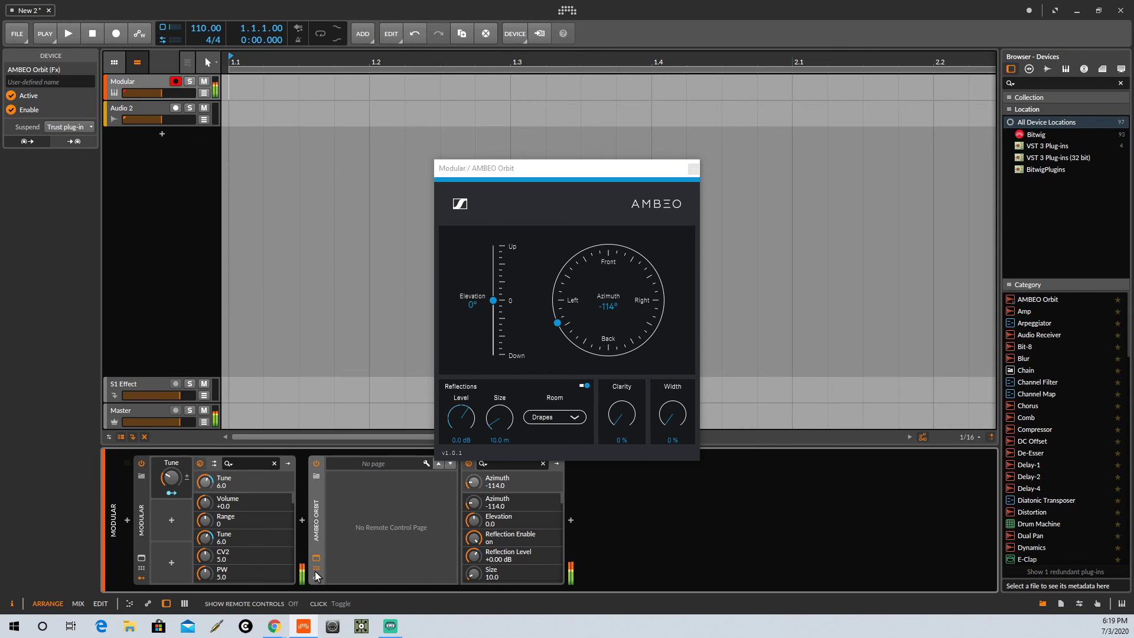
pyautogui.click(337, 484)
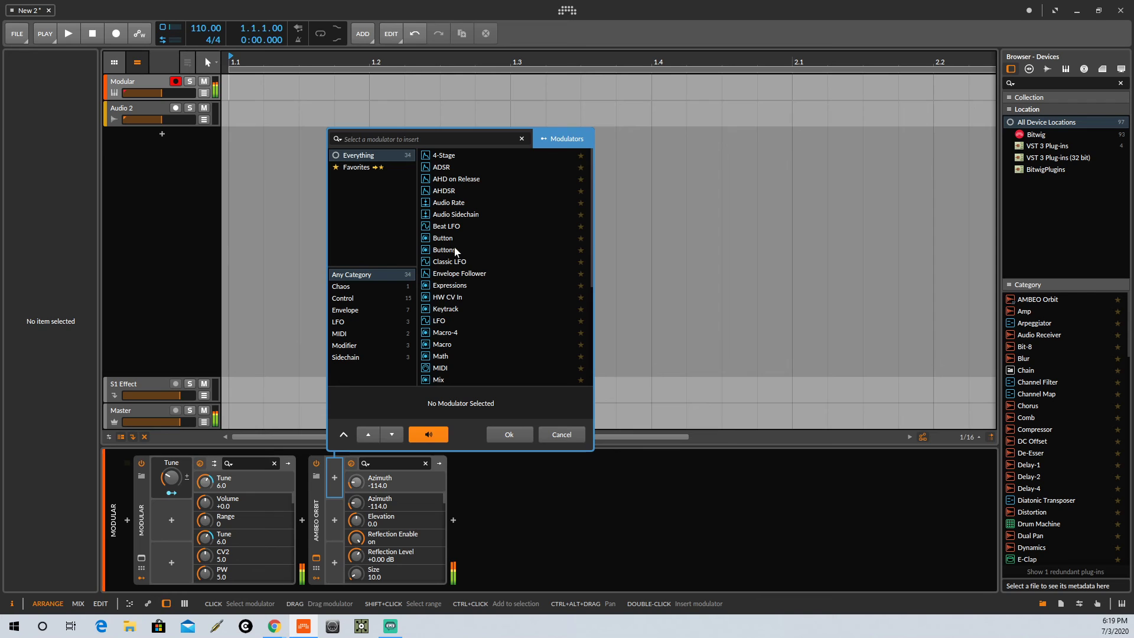
pyautogui.click(355, 295)
pyautogui.click(441, 226)
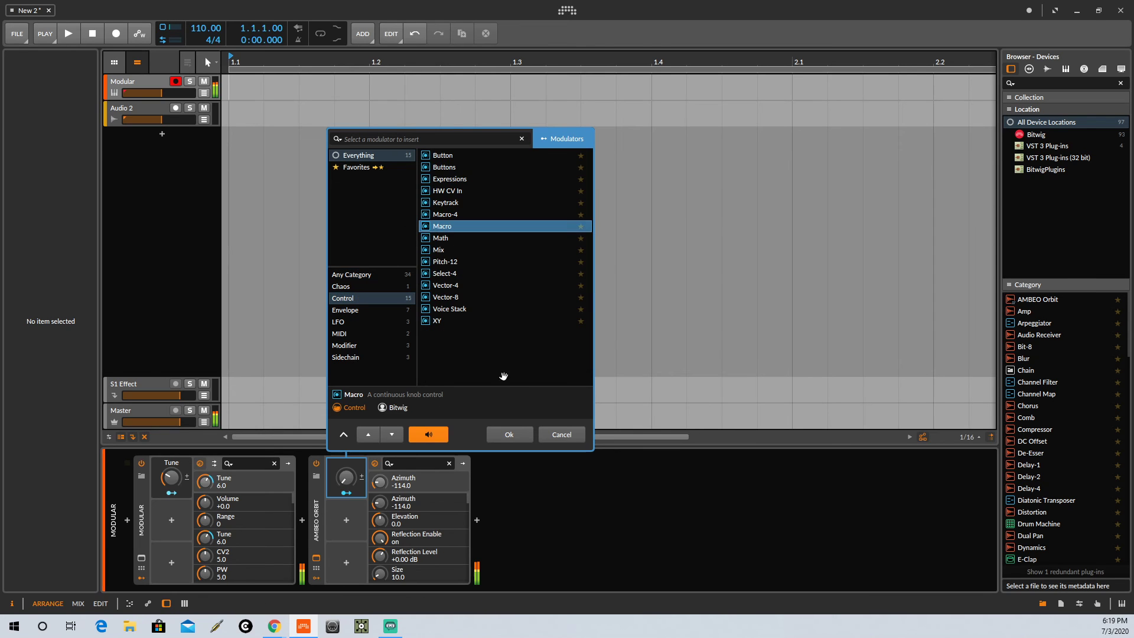
pyautogui.click(508, 435)
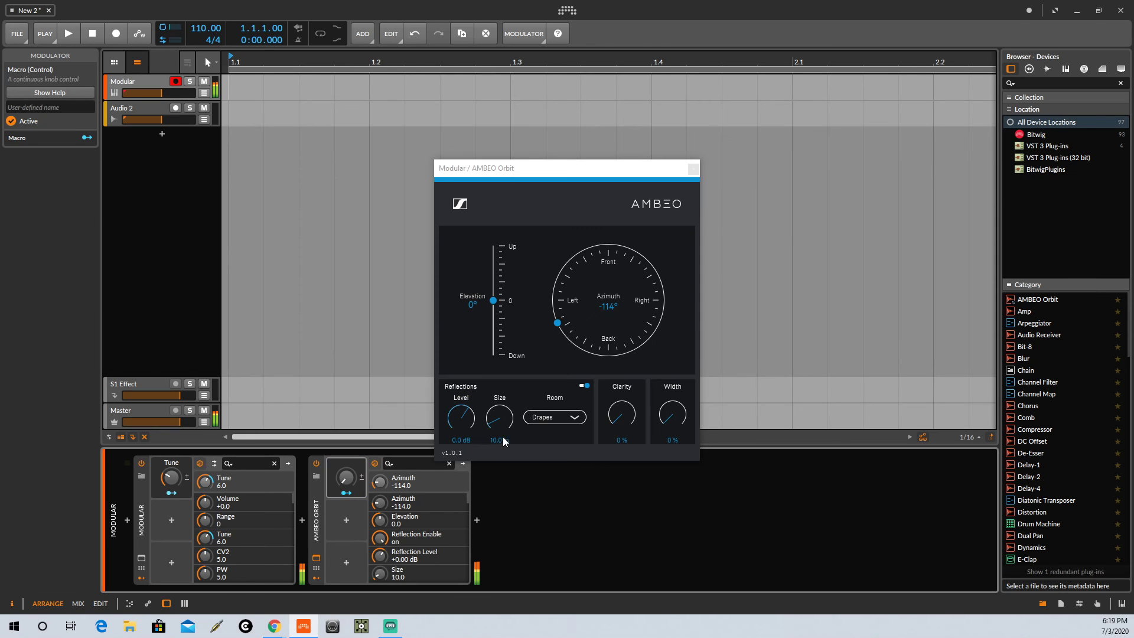
# - Map the new macro to AMBEO Orbit's Azimuth with an amount of 0.530 and raise the macro to 74.5%
pyautogui.click(344, 492)
pyautogui.moveTo(380, 482); pyautogui.dragTo(380, 472)
pyautogui.moveTo(348, 484); pyautogui.dragTo(349, 437)
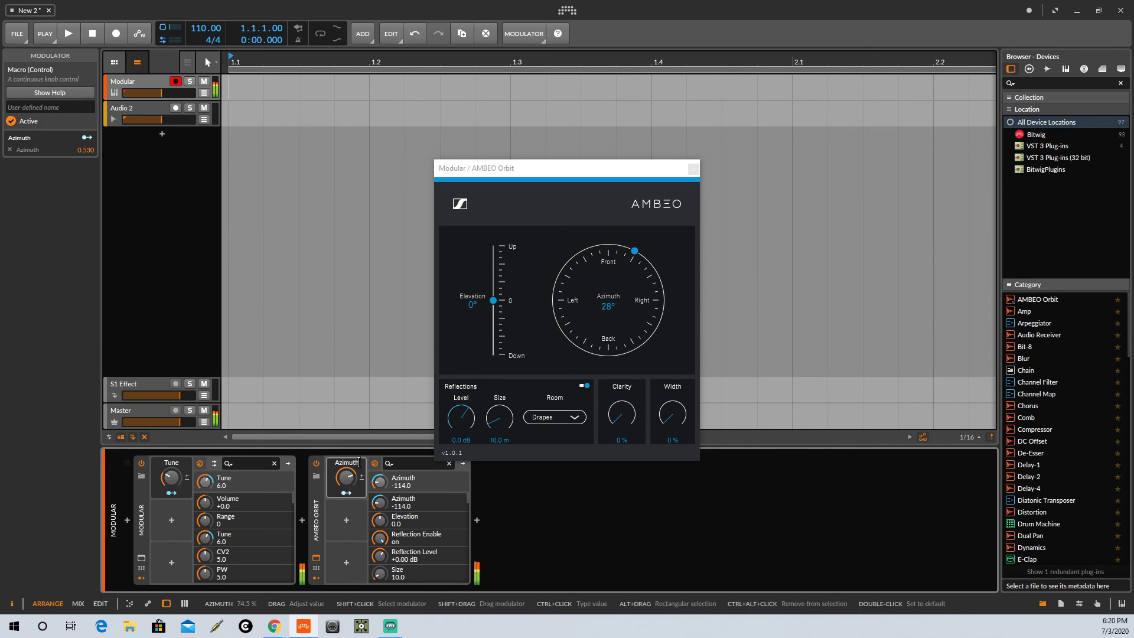
# - Close the AMBEO Orbit window, lower the Azimuth macro while it is closed, and reopen the window
pyautogui.click(694, 170)
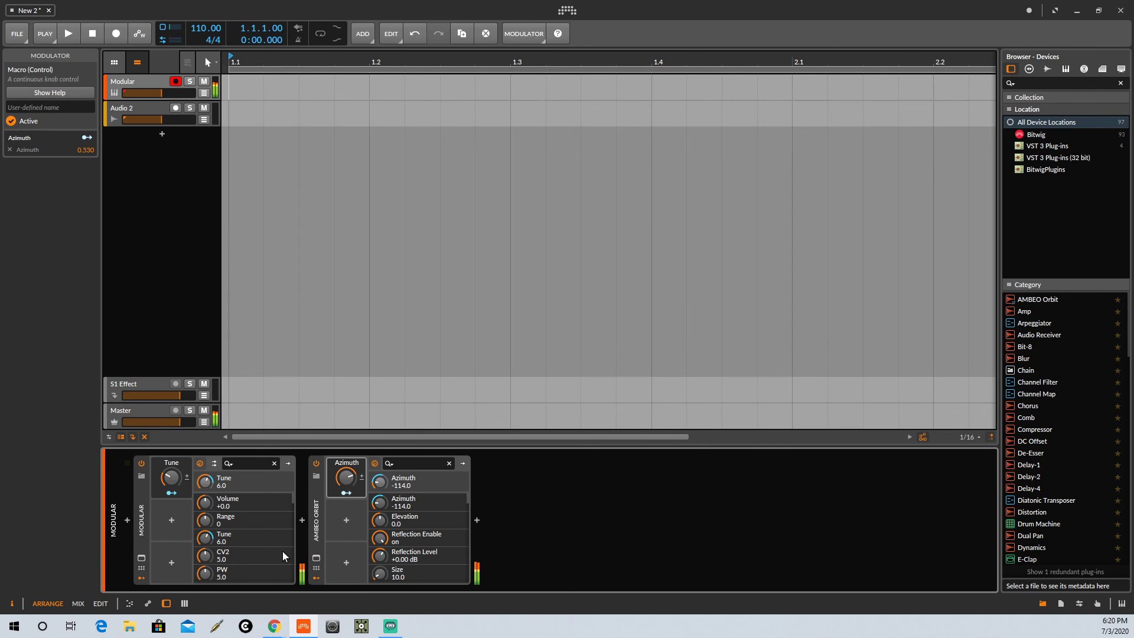
pyautogui.click(323, 492)
pyautogui.moveTo(345, 477)
pyautogui.mouseDown()
pyautogui.moveTo(344, 501)
pyautogui.moveTo(345, 481)
pyautogui.mouseUp()
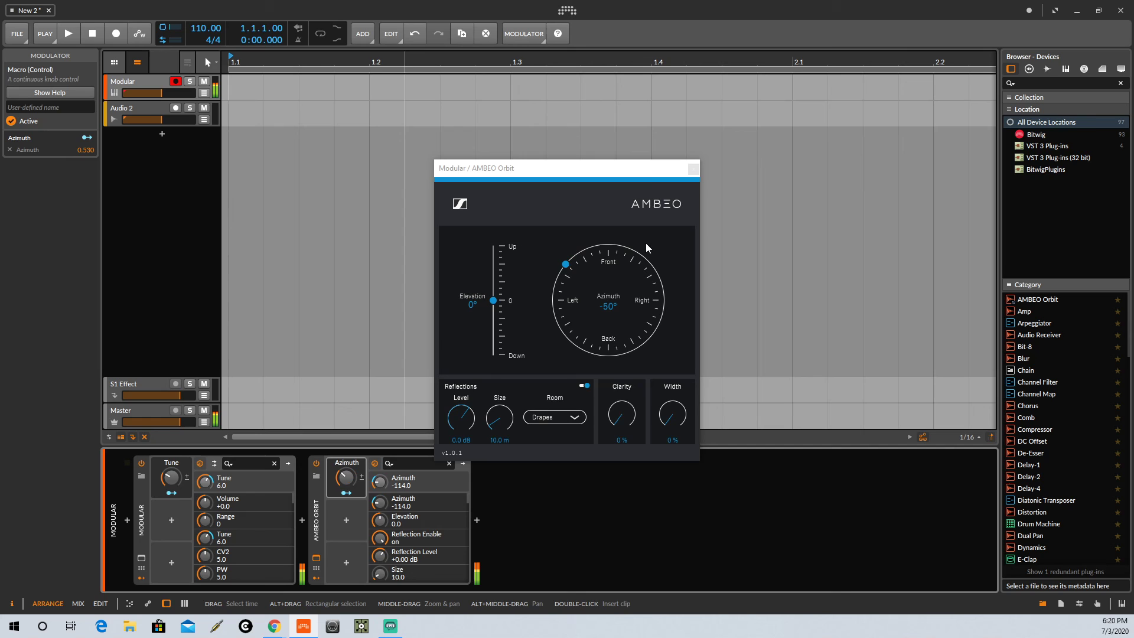
# - Close and reopen the AMBEO Orbit window, raise the Azimuth macro to bring the azimuth to 45°, and close the window
pyautogui.click(691, 172)
pyautogui.click(316, 558)
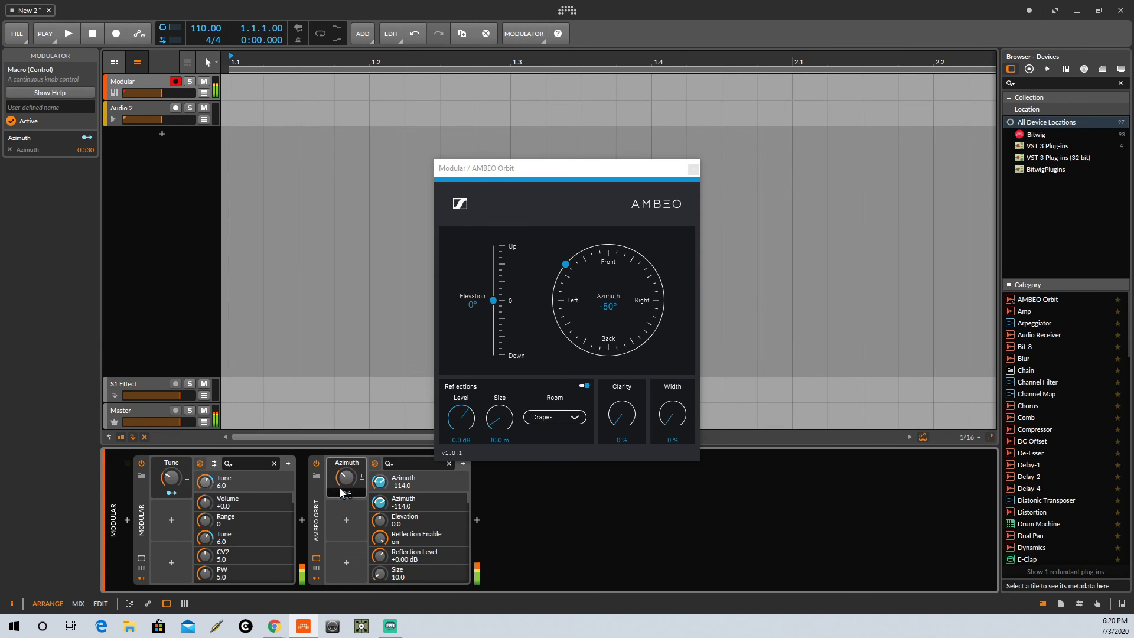
pyautogui.moveTo(342, 492)
pyautogui.mouseDown()
pyautogui.moveTo(342, 513)
pyautogui.moveTo(342, 473)
pyautogui.mouseUp()
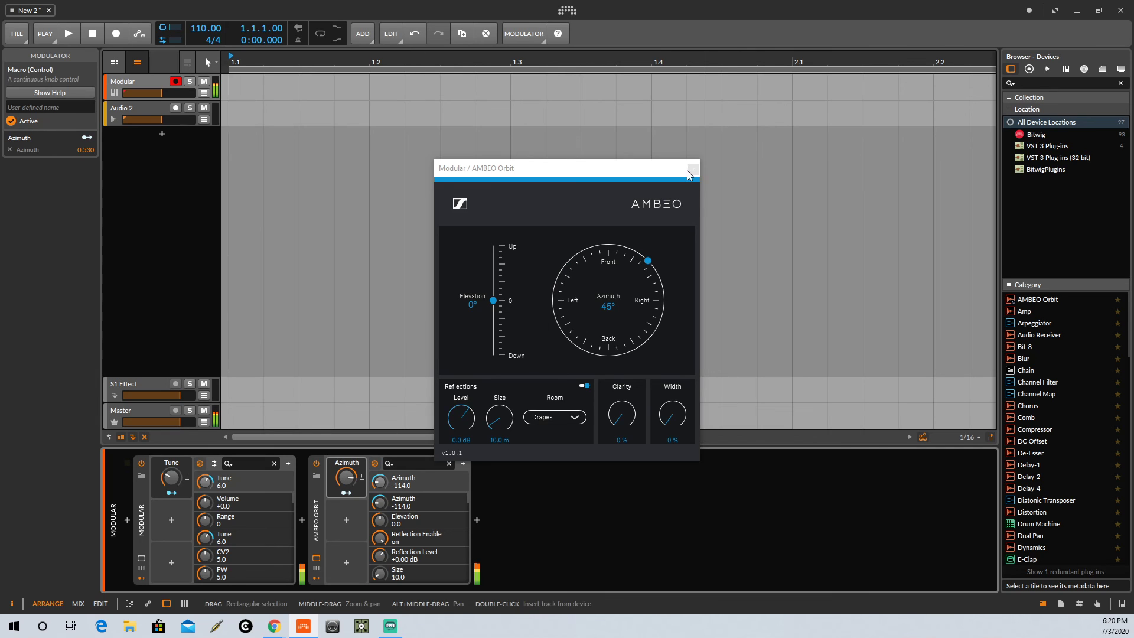
pyautogui.click(693, 169)
# - Lower the Azimuth macro with the window closed, reopen it, raise the macro to bring the azimuth to 46°, and close the window
pyautogui.moveTo(345, 494); pyautogui.dragTo(345, 494)
pyautogui.click(316, 558)
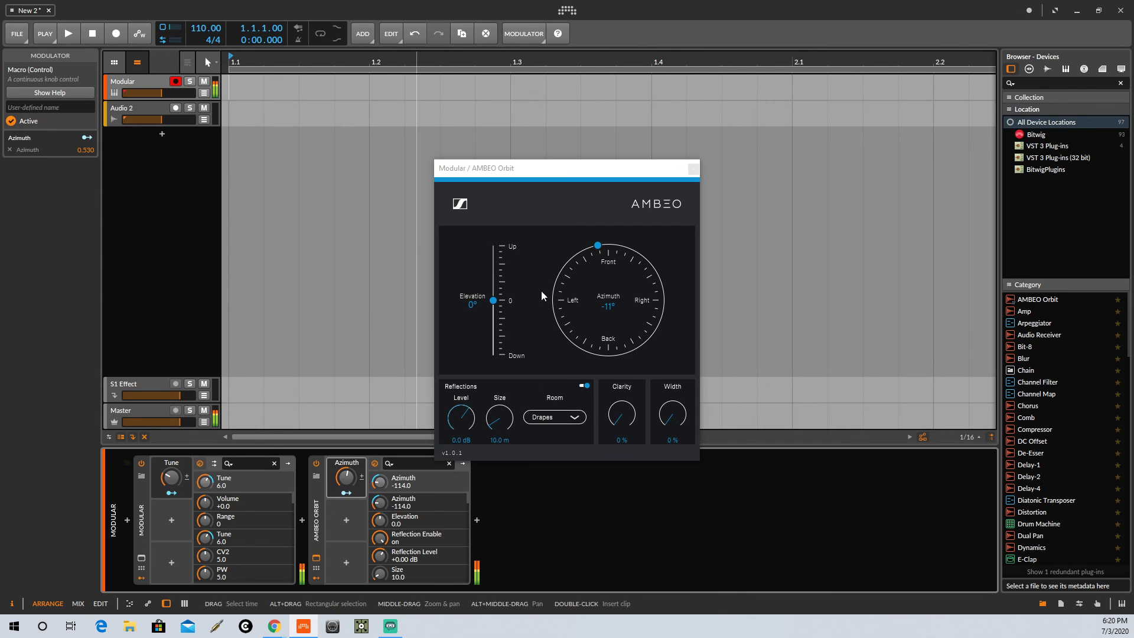
pyautogui.moveTo(598, 245); pyautogui.dragTo(649, 261)
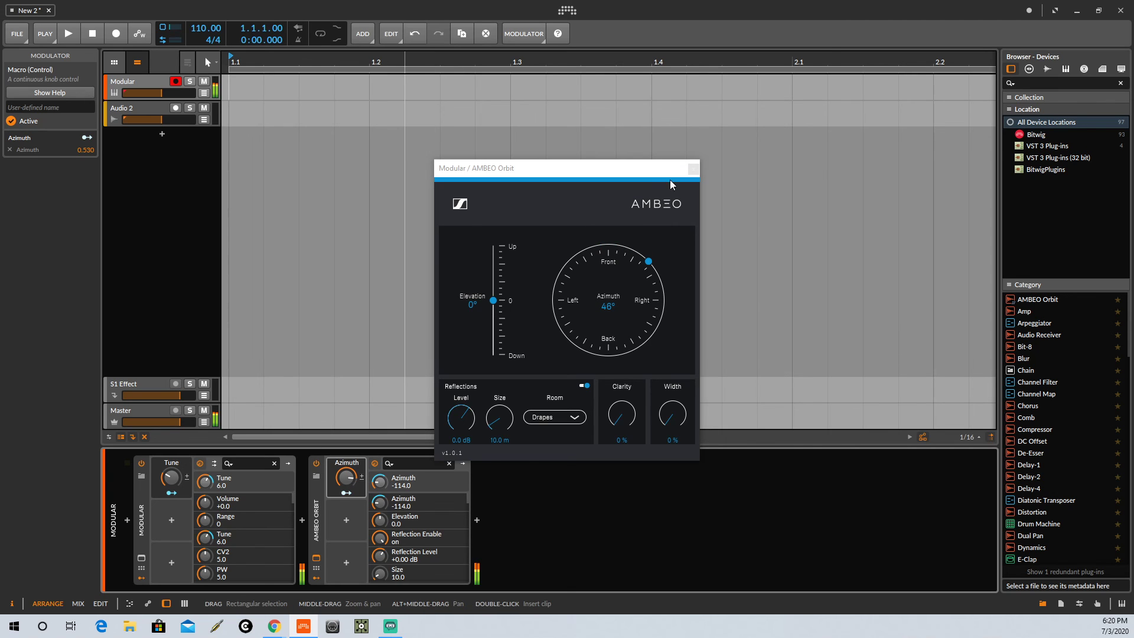
pyautogui.click(693, 170)
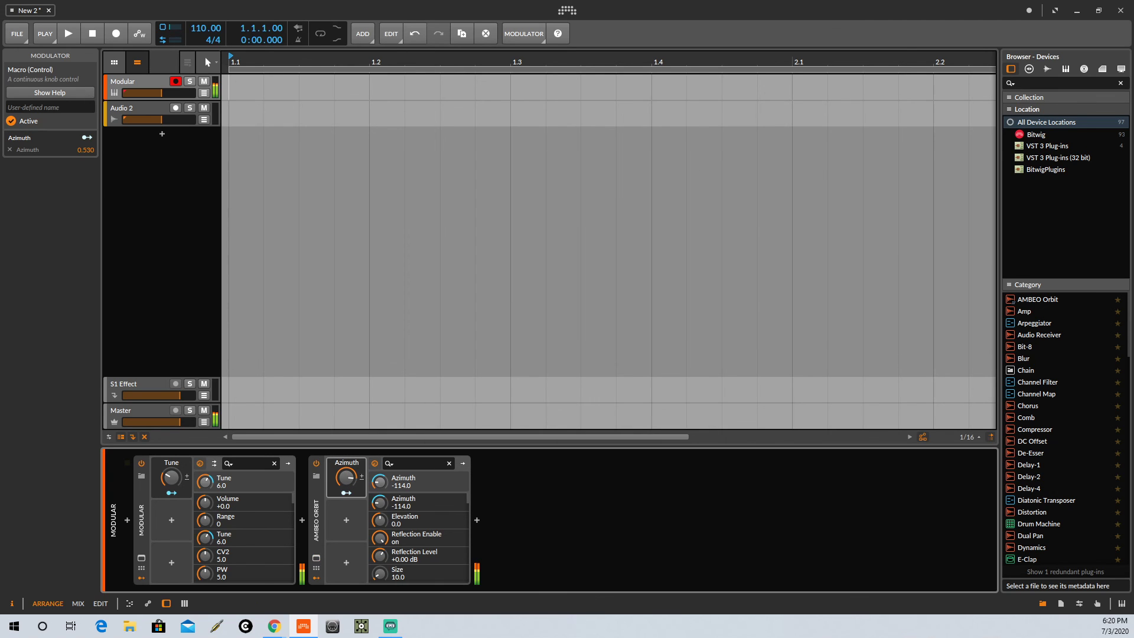